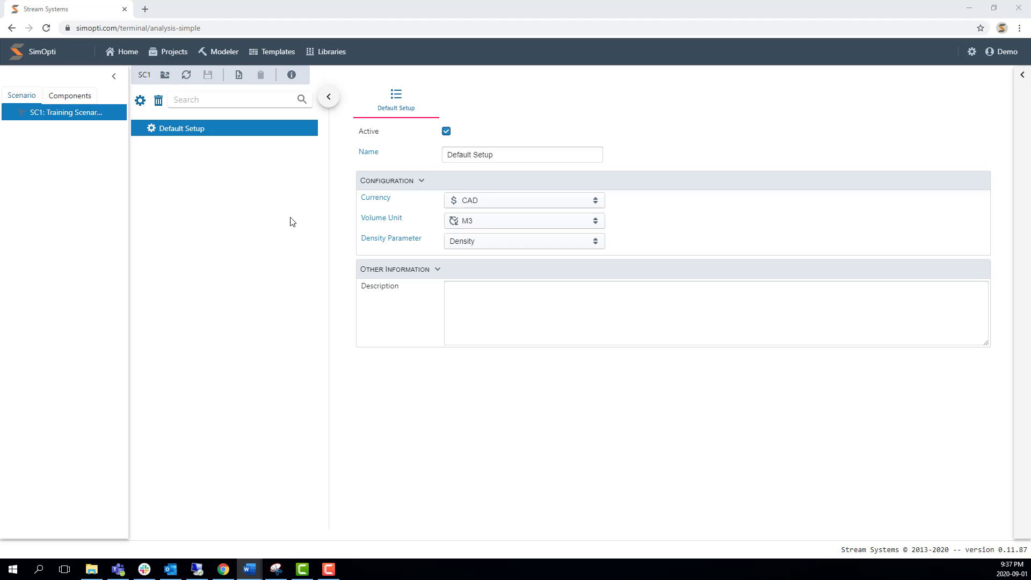
Step: Review the scenario's General Setup, the parameters C4, C1-C3, Sulphur and Density, and the Financial Elements
left_click(82, 102)
left_click(83, 168)
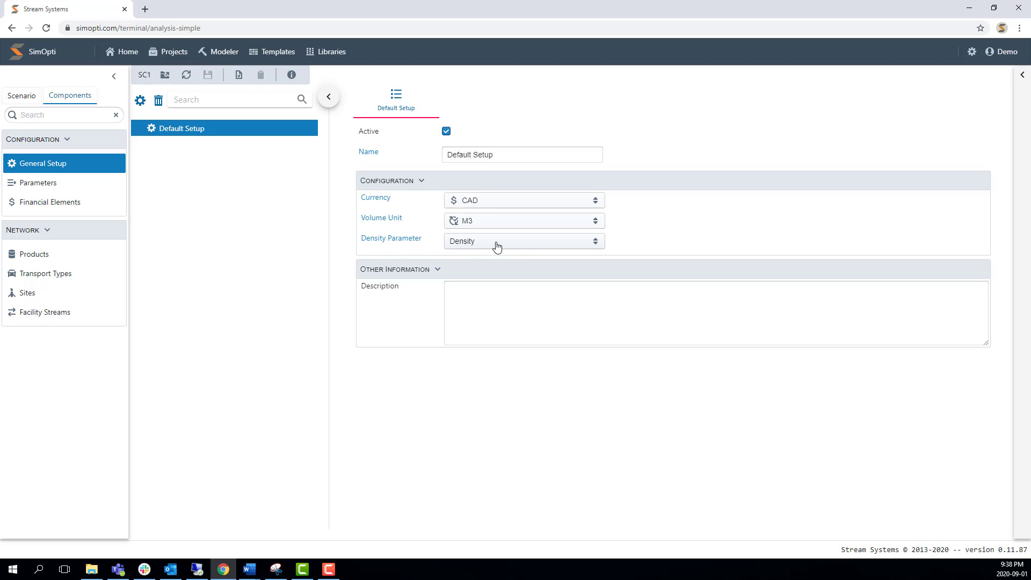
left_click(67, 189)
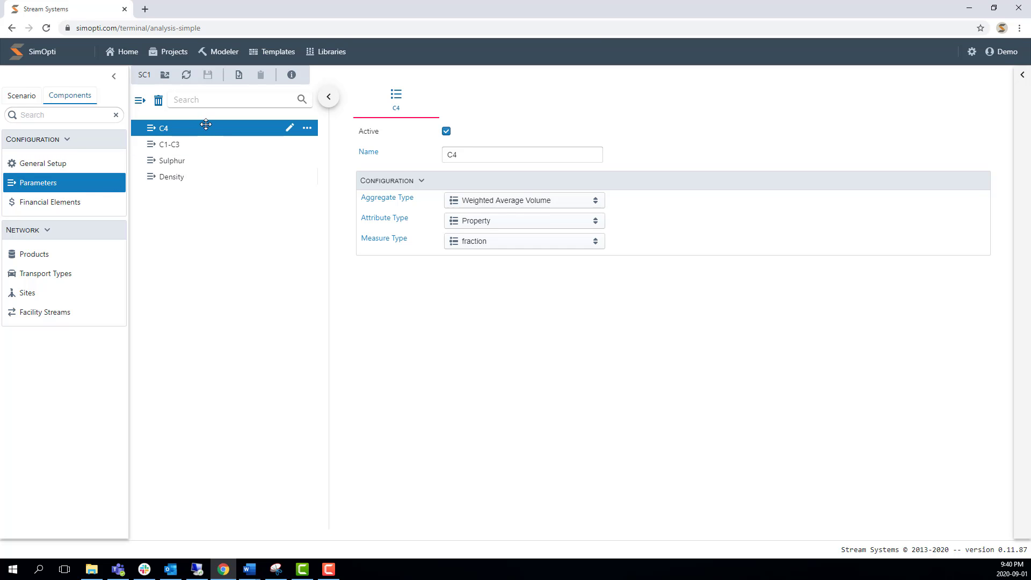
left_click(198, 146)
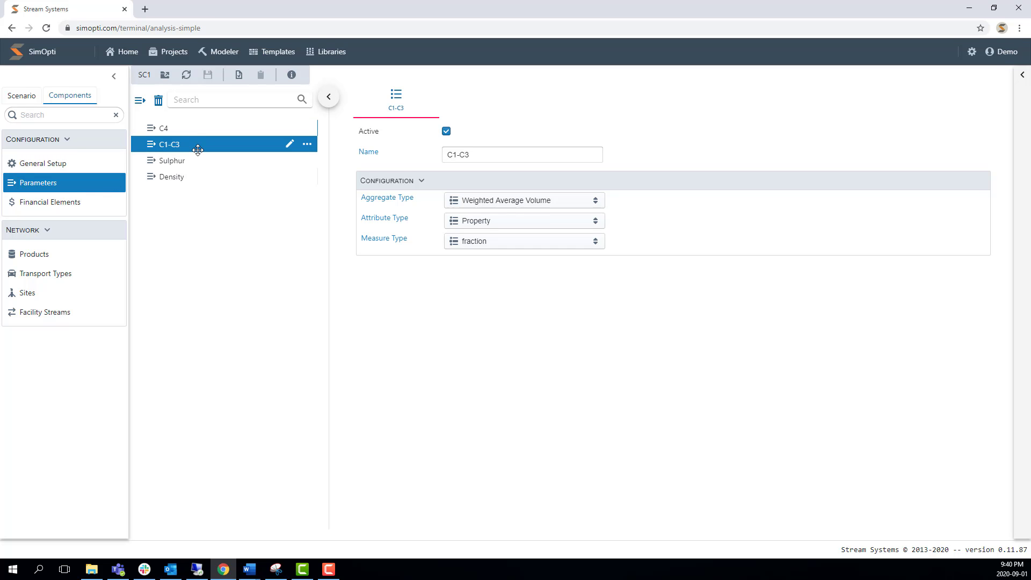
left_click(192, 161)
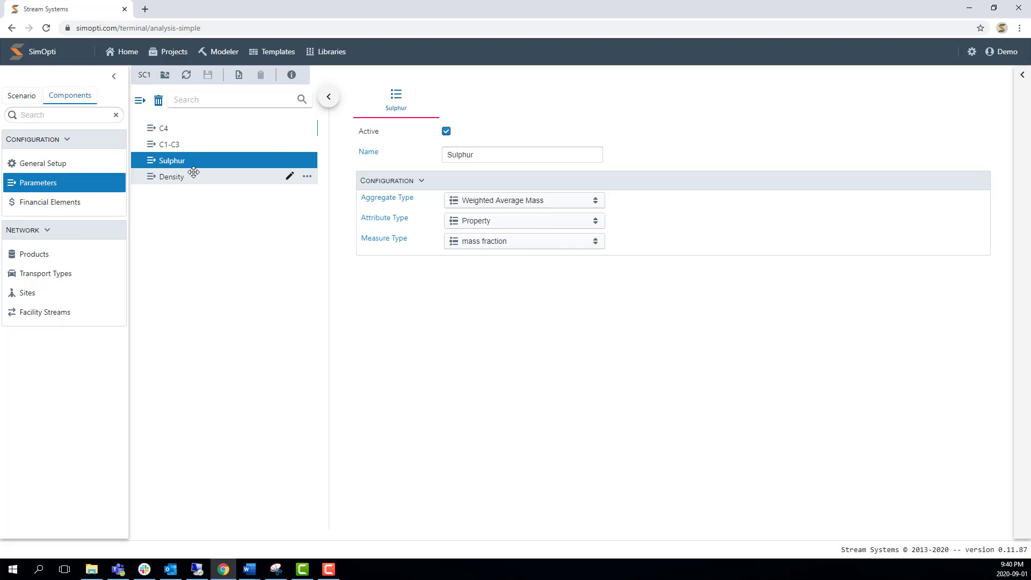
left_click(194, 173)
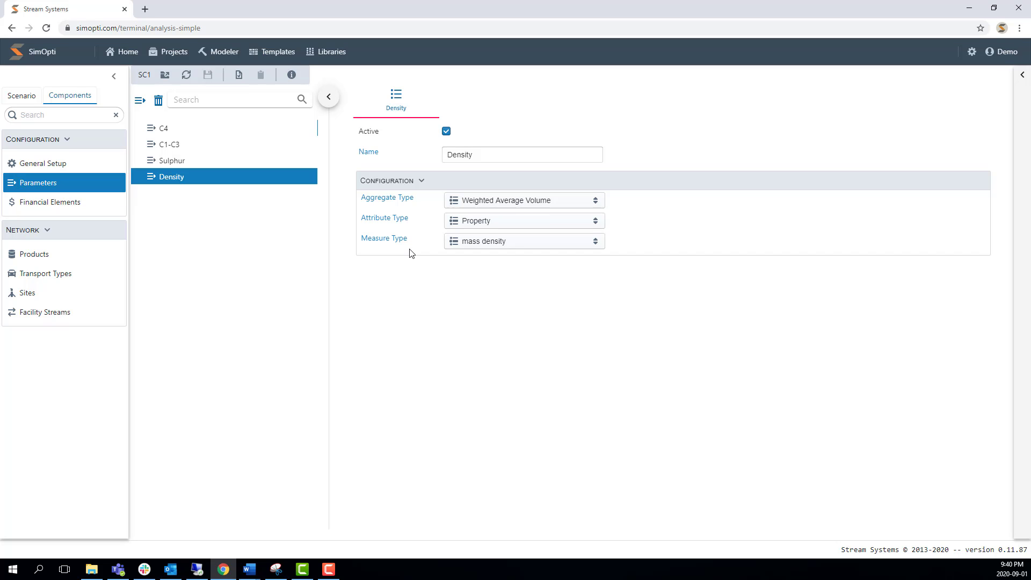
left_click(62, 202)
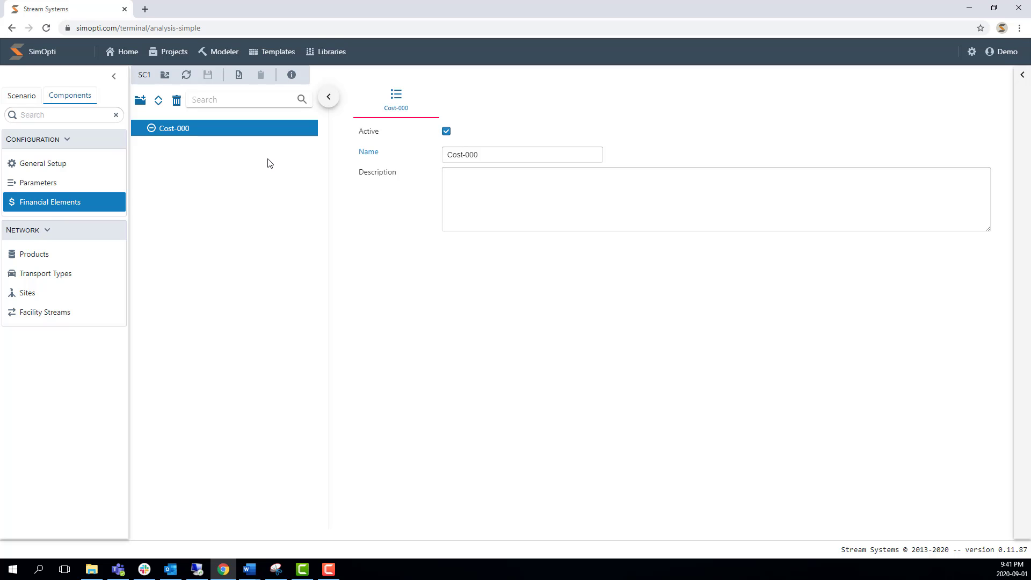
Step: Expand the product tree and rename the MSB product under Condensate as CRW
left_click(40, 258)
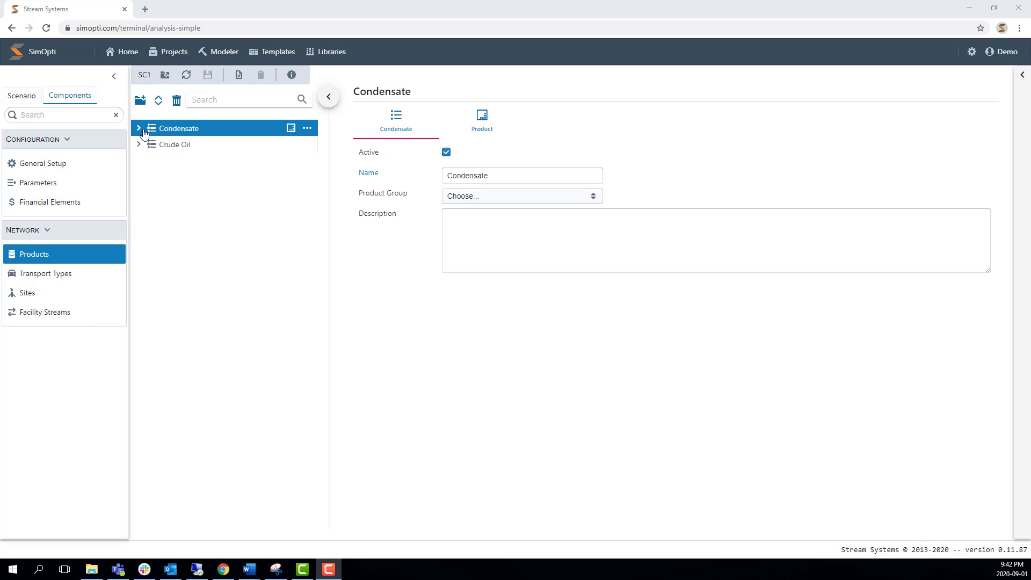
left_click(161, 100)
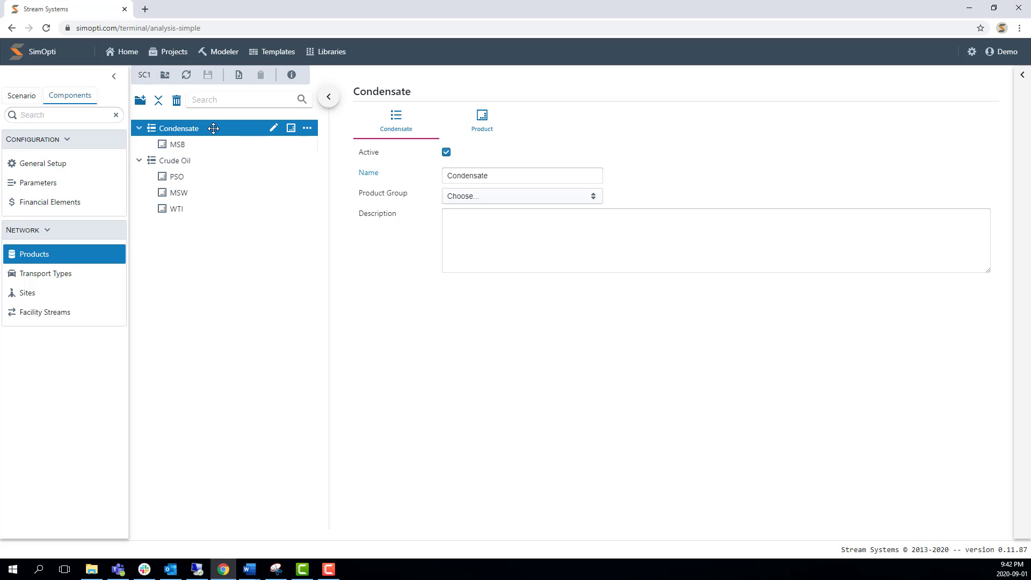
left_click(200, 144)
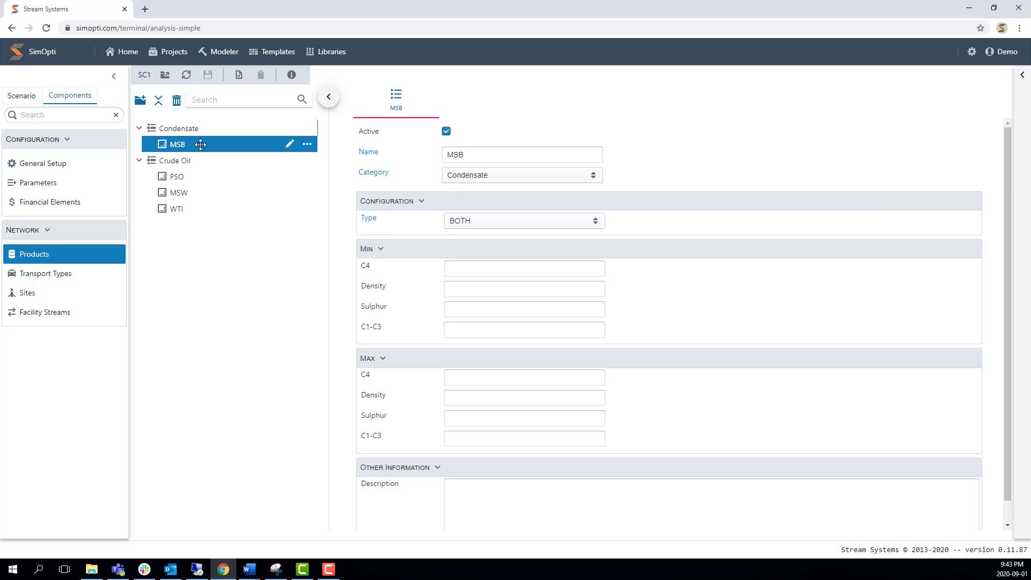
double_click(476, 157)
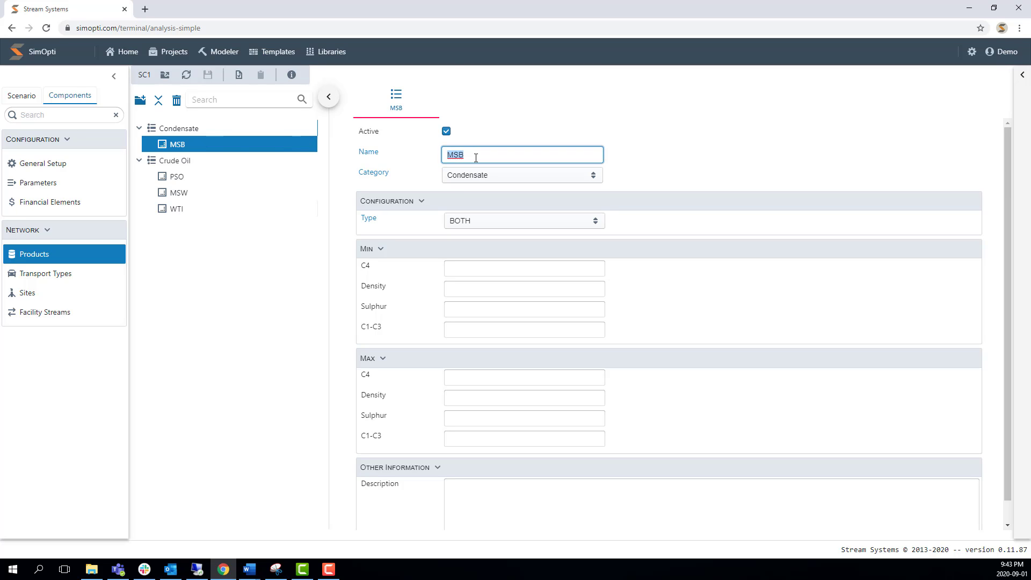
type("CRW")
key("Return")
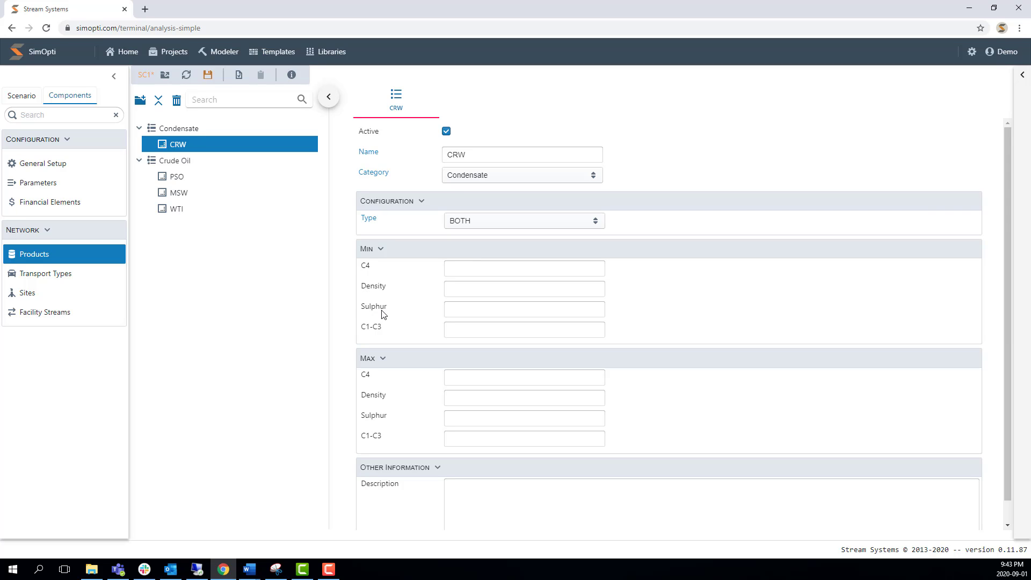
Step: Set the CRW product's minimum density to 600 and minimum sulphur to 0
left_click(461, 290)
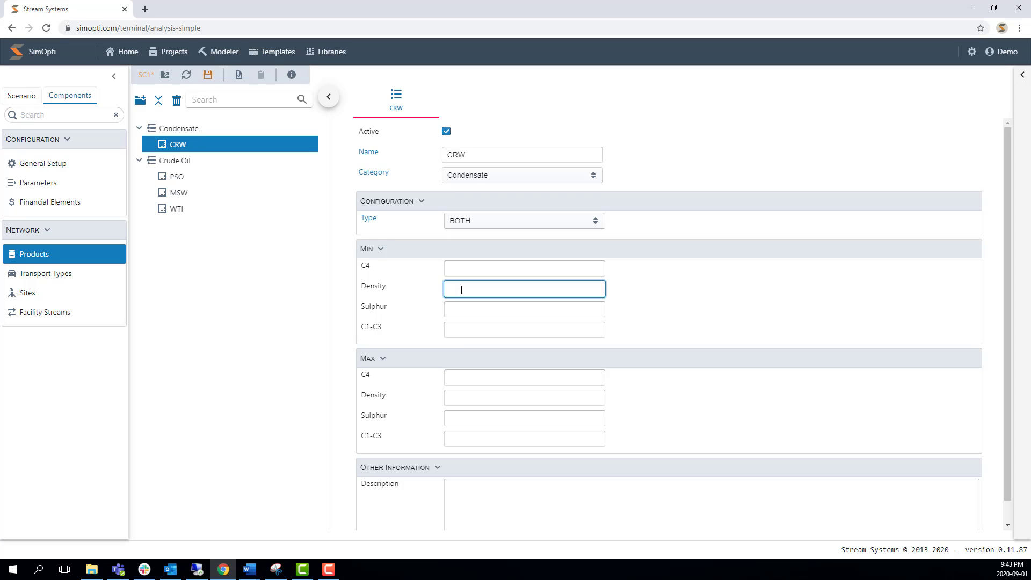
type("600")
key("Tab")
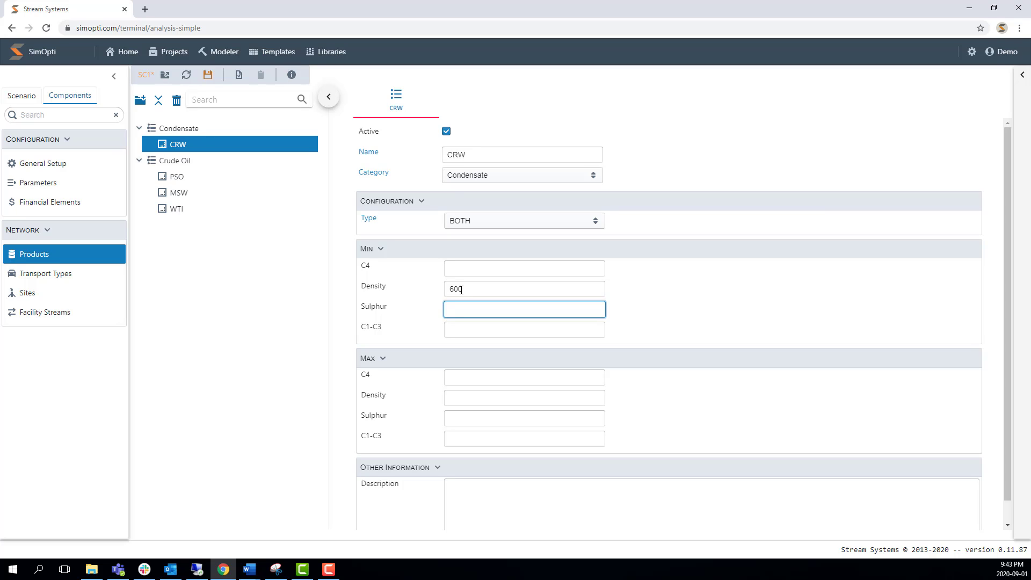
key("Tab")
key("Tab")
key("Tab")
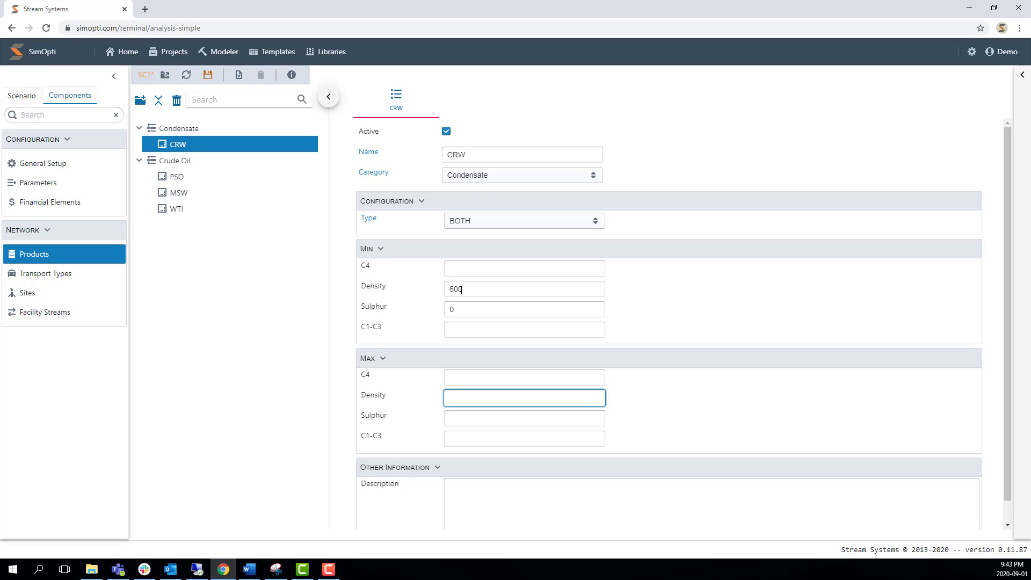
Step: Set the CRW product's maximum density to 799 and maximum sulphur to 0.15
type("799")
key("Tab")
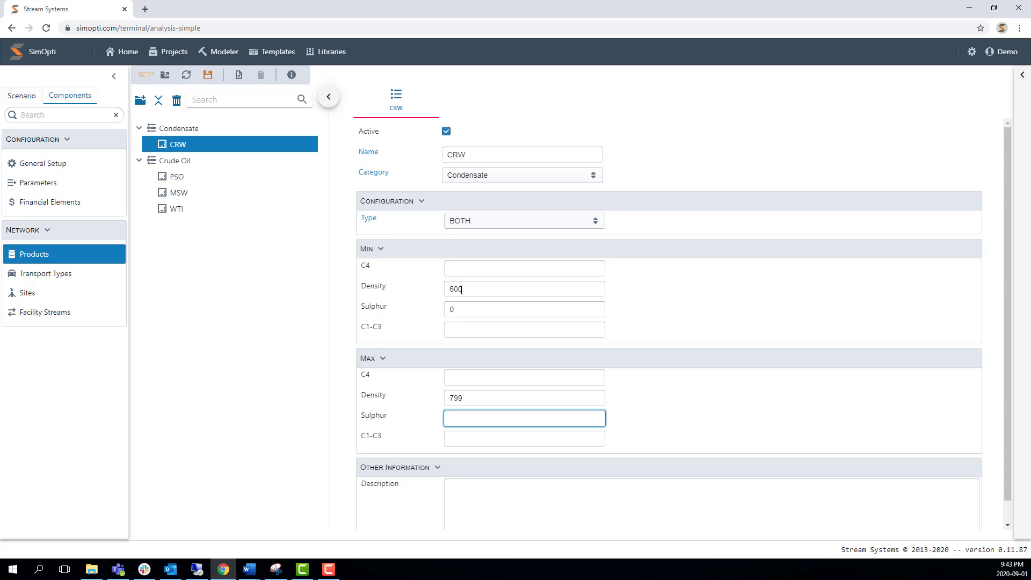
type("0.15")
key("Tab")
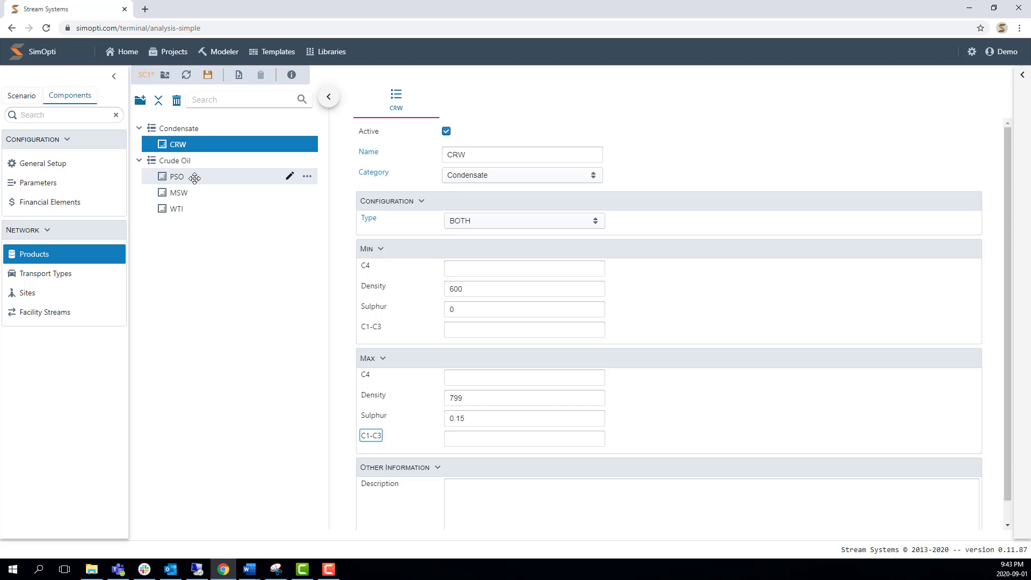
Step: Rename the PSO product under Crude Oil as WCS
left_click(194, 176)
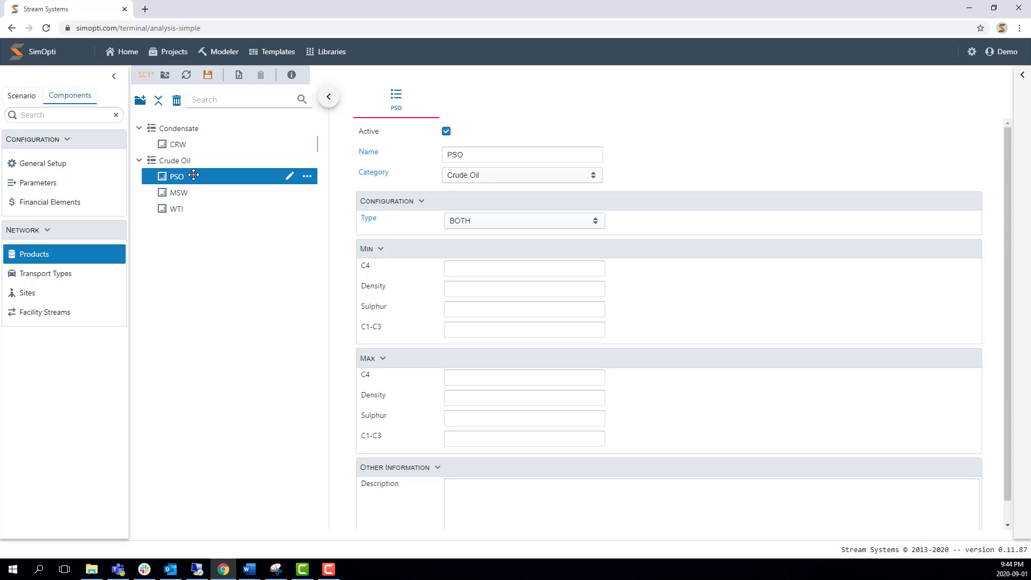
double_click(465, 156)
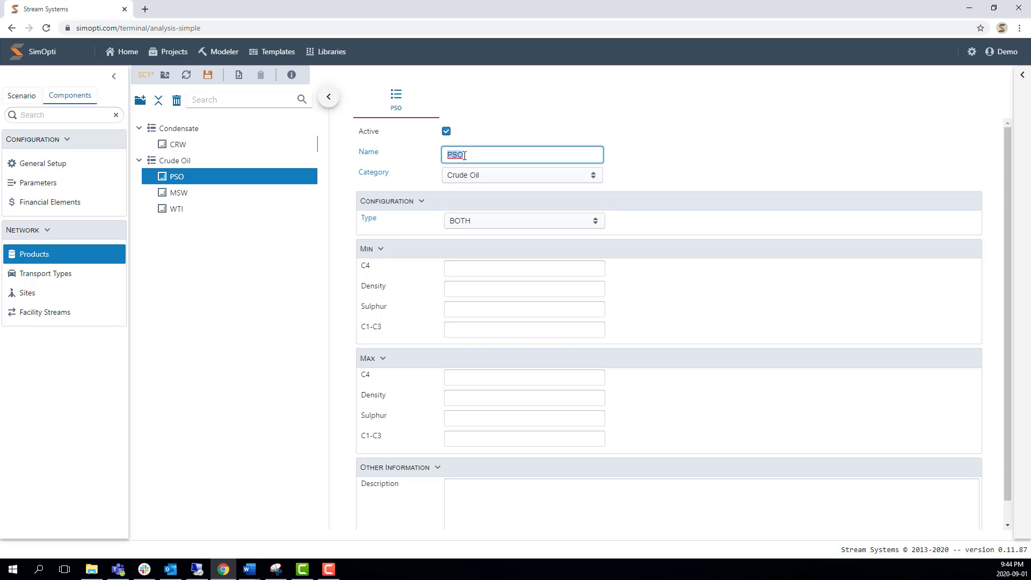
type("WCS")
left_click(646, 175)
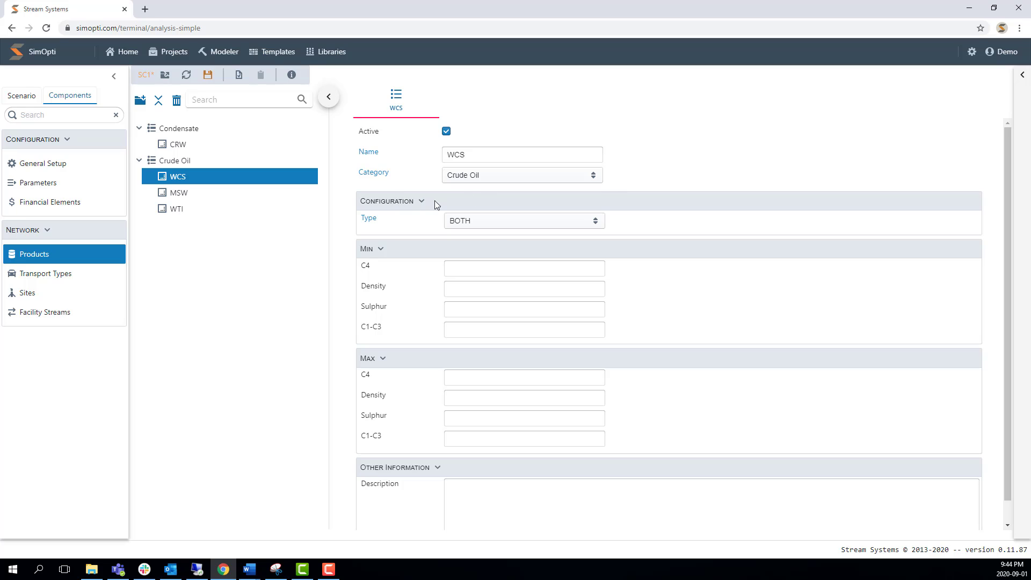
Step: Set the WCS product's minimum density to 875 and minimum sulphur to 0
left_click(472, 287)
type("875")
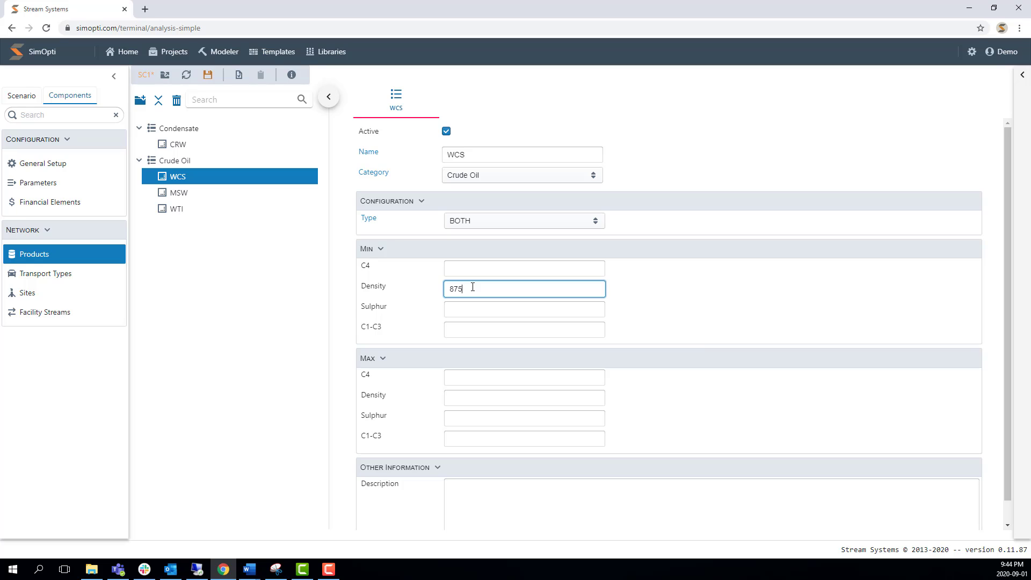
key("Tab")
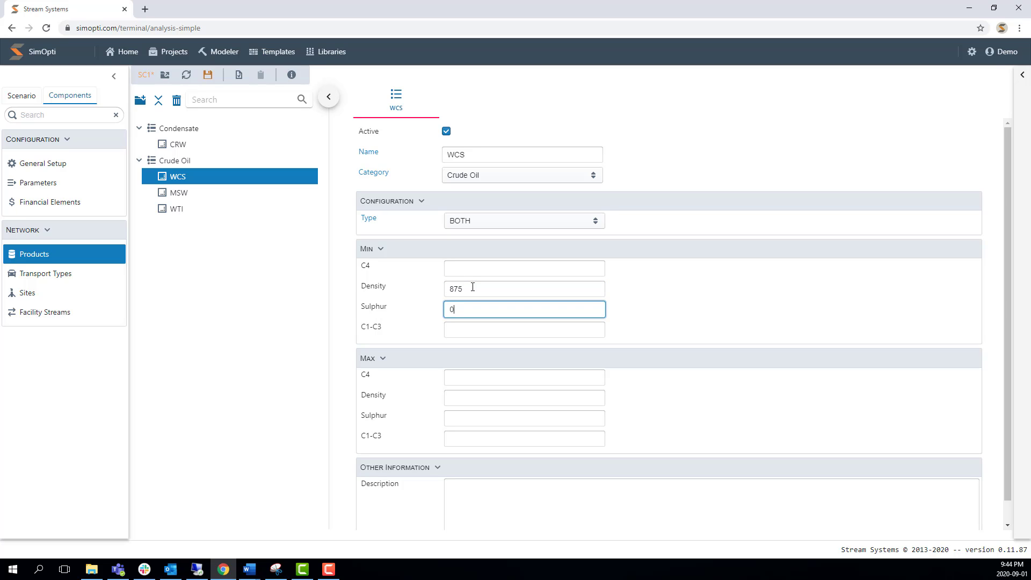
key("Tab")
key("Tab")
key("Tab")
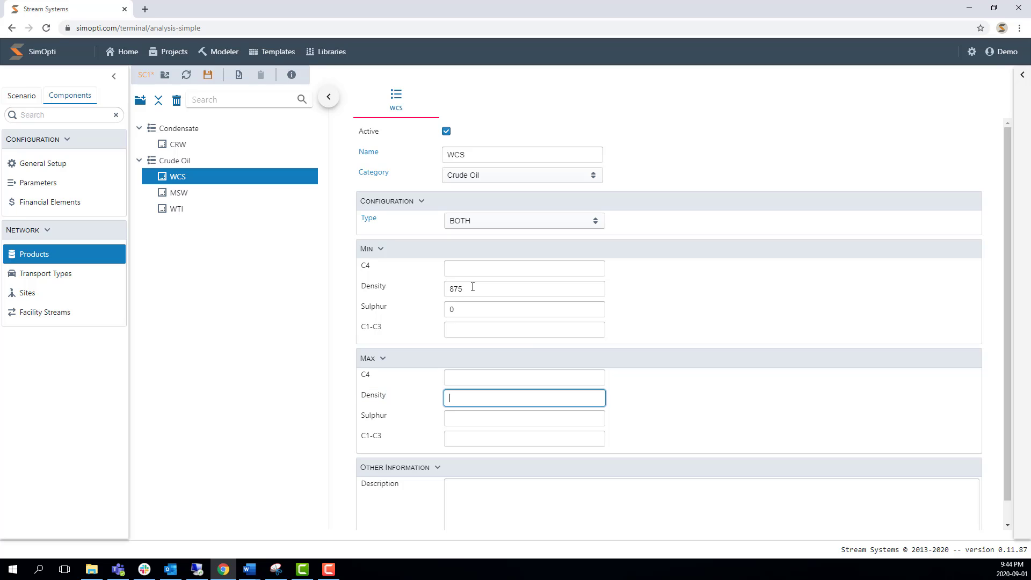
Step: Set the WCS product's maximum density to 975 and maximum sulphur to 5
type("975")
key("Tab")
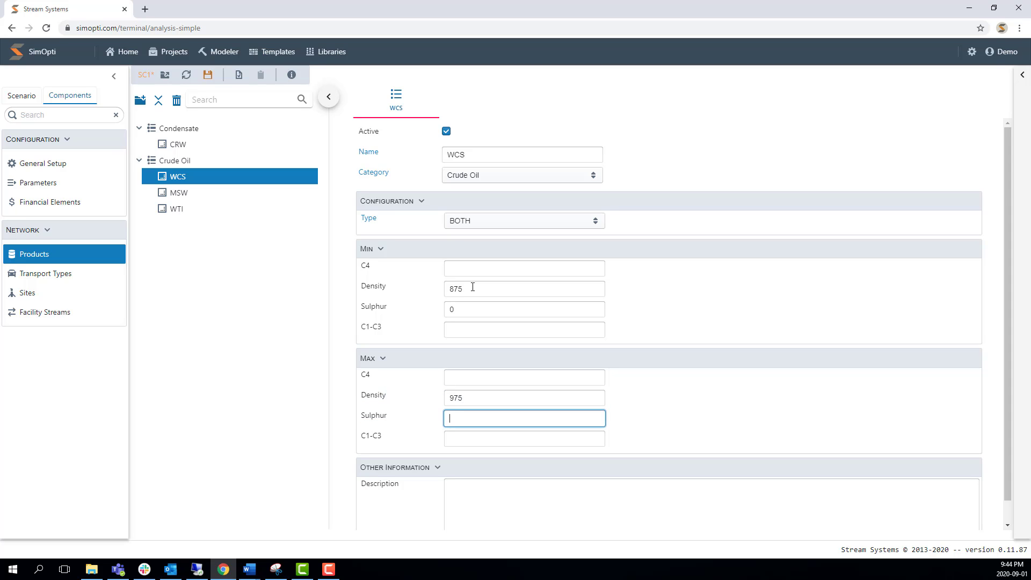
type("5")
key("Tab")
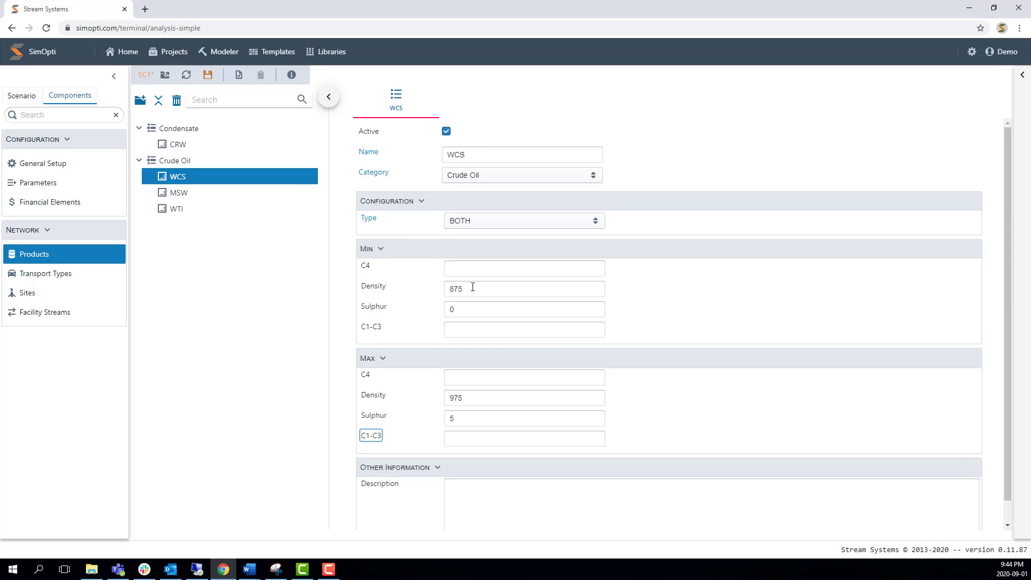
Step: Set the MSW crude oil product's minimum density to 800 and minimum sulphur to 0
left_click(198, 195)
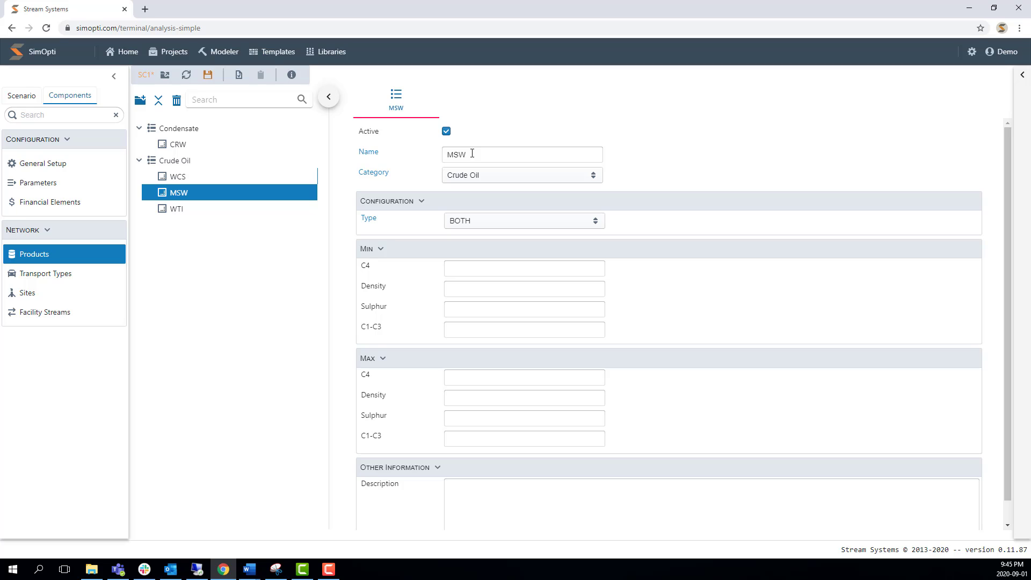
left_click(462, 284)
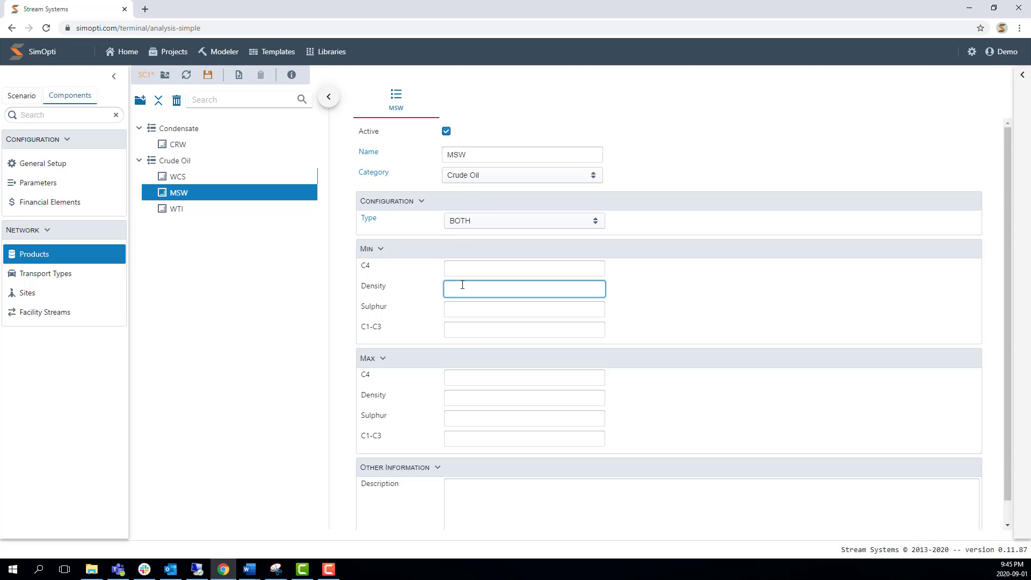
type("800")
key("Tab")
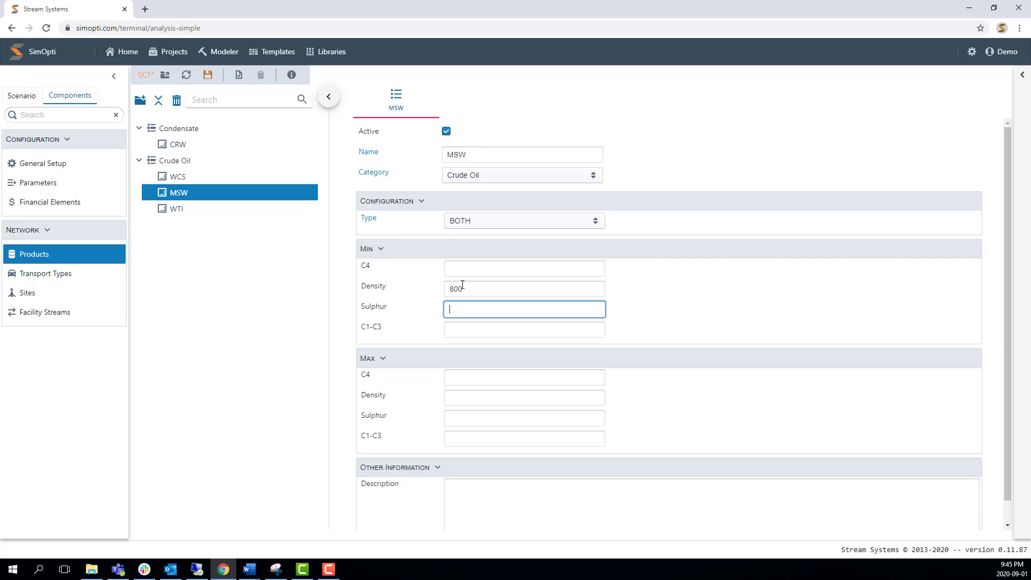
type("0")
key("Tab")
key("Tab")
key("Tab")
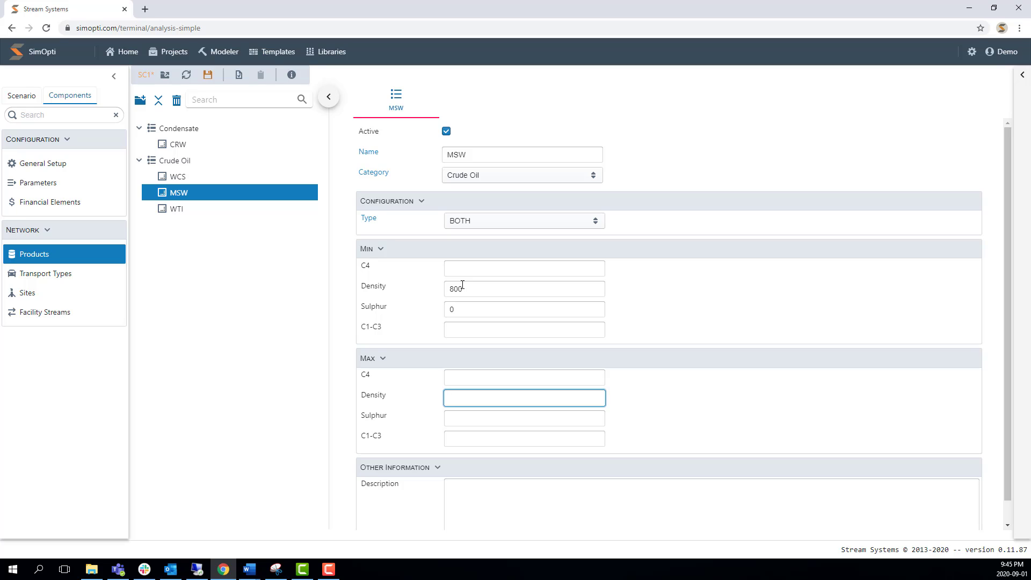
Step: Set the MSW product's maximum density to 850 and maximum sulphur to 1
type("850")
key("Tab")
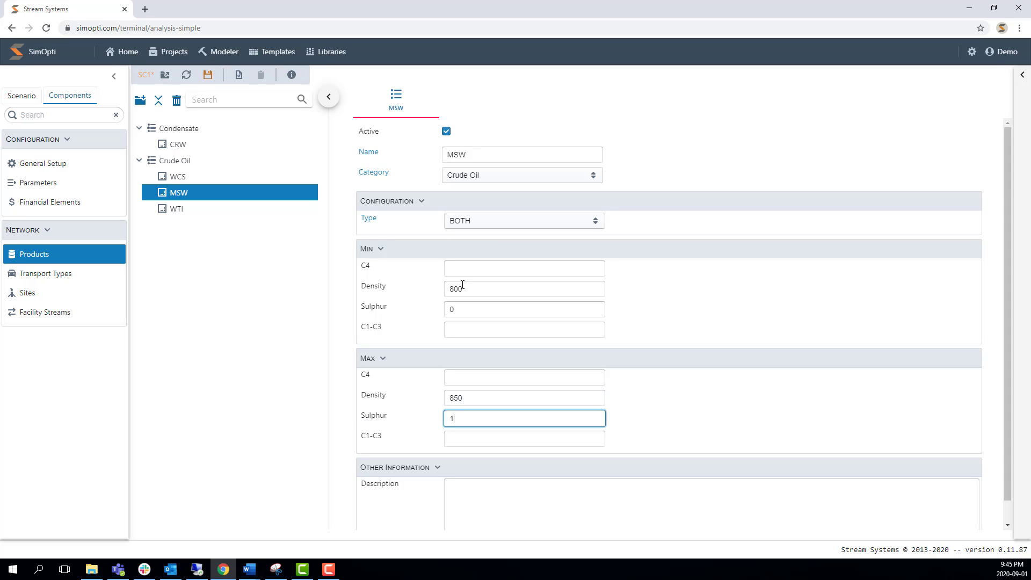
type("1")
left_click(736, 412)
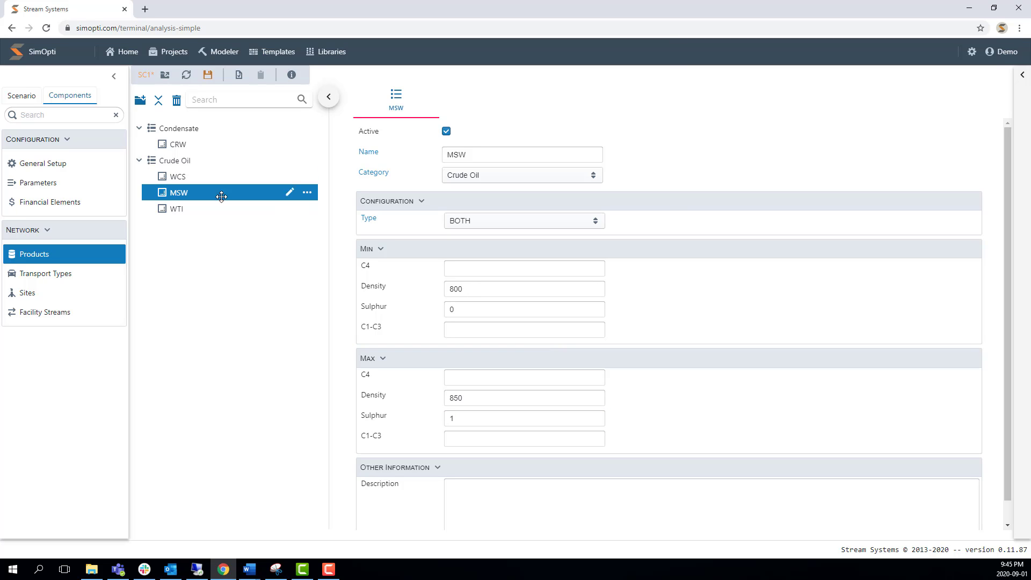
Step: Change the type of the WTI crude oil product to INDEX
left_click(203, 214)
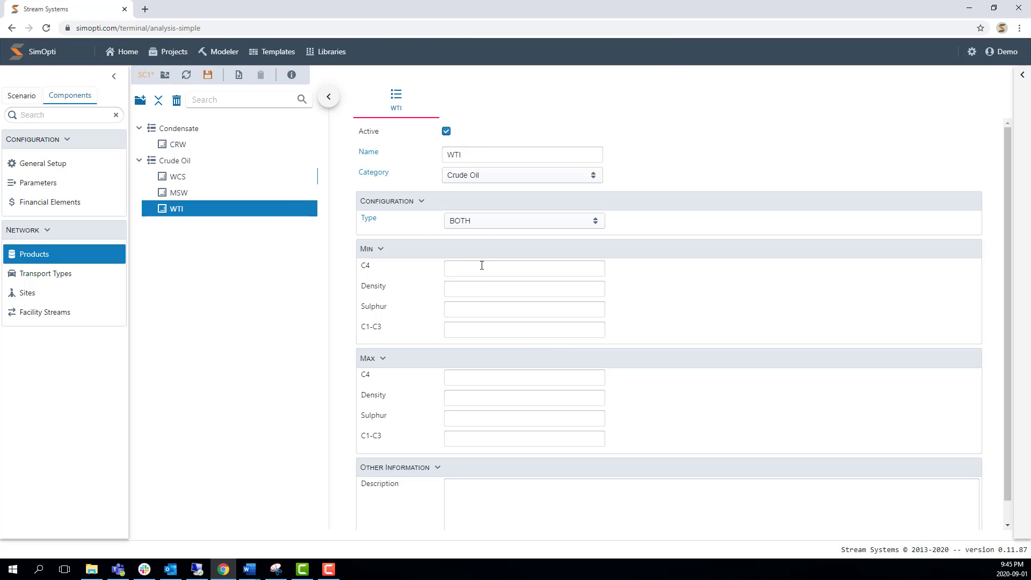
left_click(517, 225)
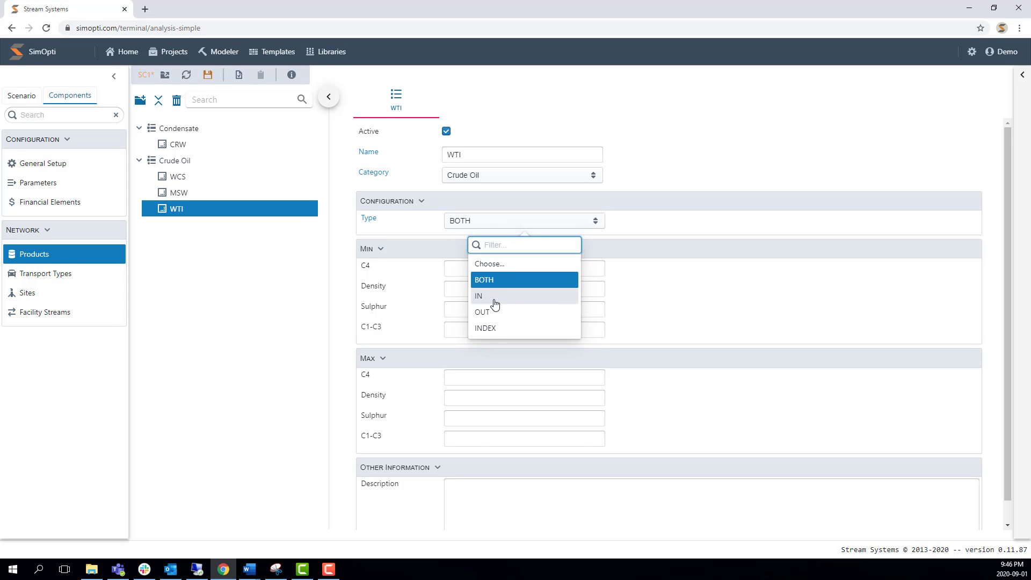
left_click(495, 329)
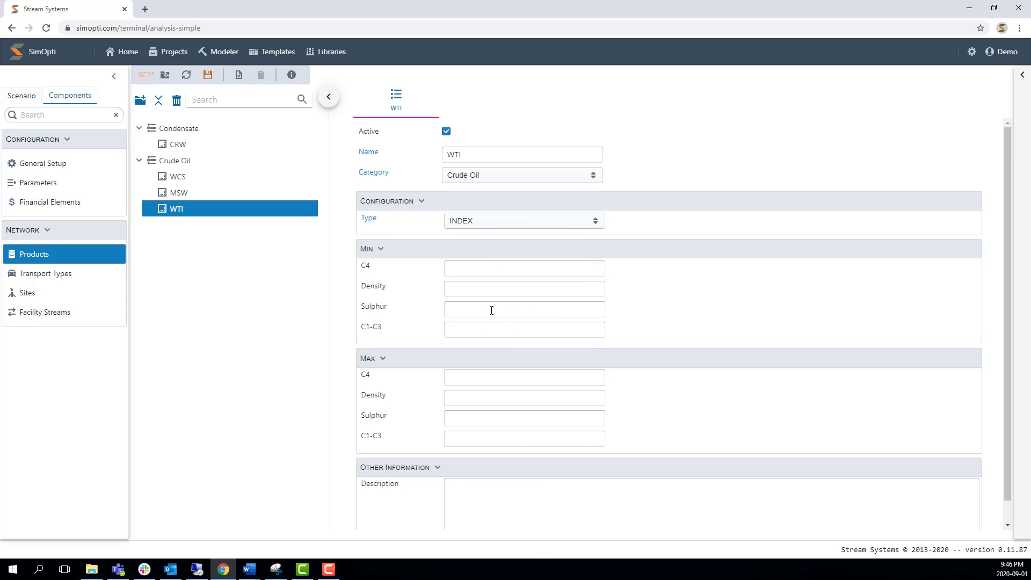
Step: Set the WTI product's minimum sulphur to 0, leaving its minimum density blank
left_click(451, 288)
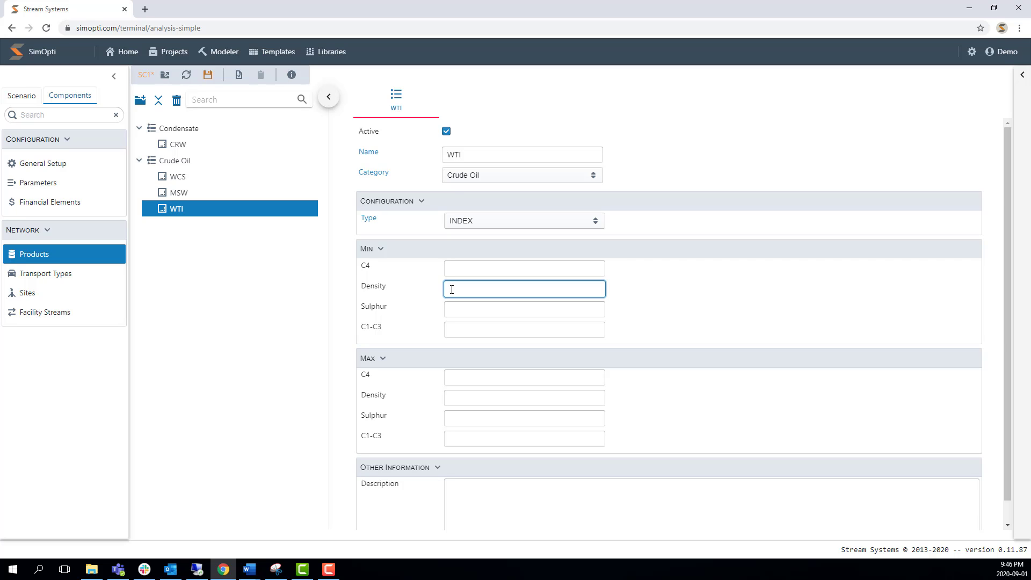
key("Tab")
type("0")
key("Tab")
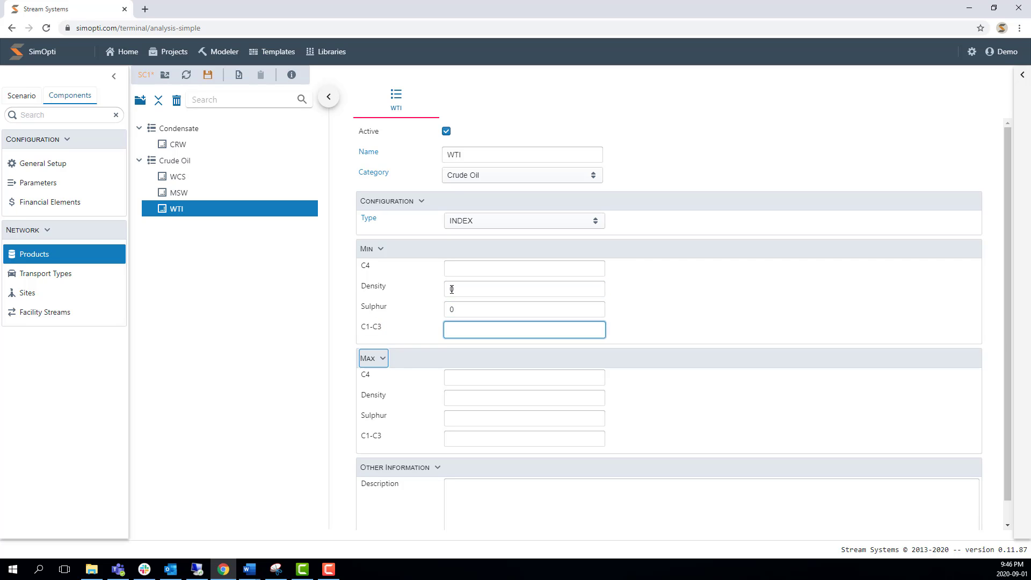
Step: Set the WTI product's minimum density, maximum density and maximum sulphur to 0, and save the scenario
key("Tab")
key("Tab")
type("0")
key("Tab")
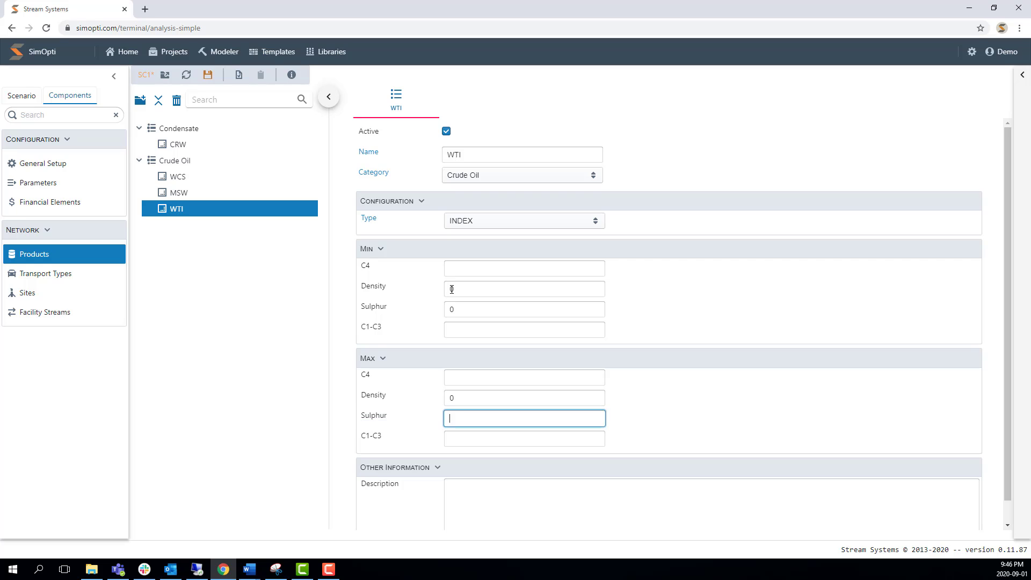
type("0")
key("Tab")
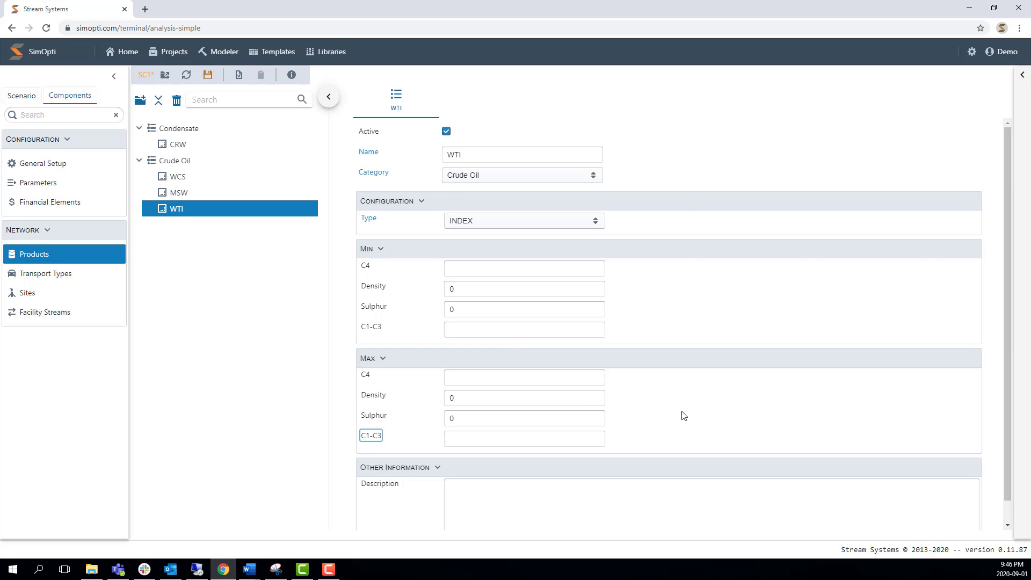
left_click(207, 74)
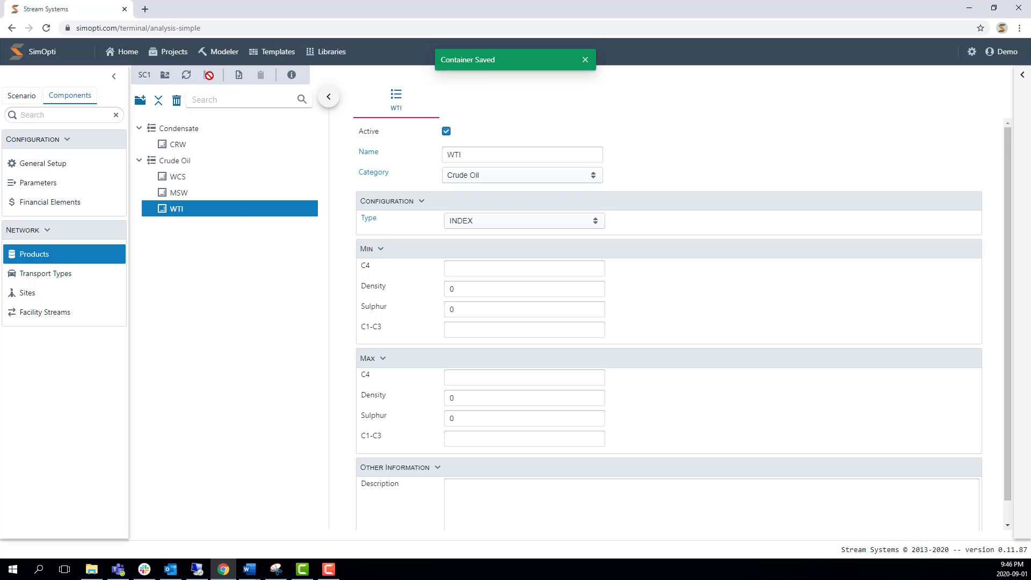
Step: Review the Pipe and Truck transport types, setting the Truck's capacity to 1 m³ and saving the scenario
left_click(72, 283)
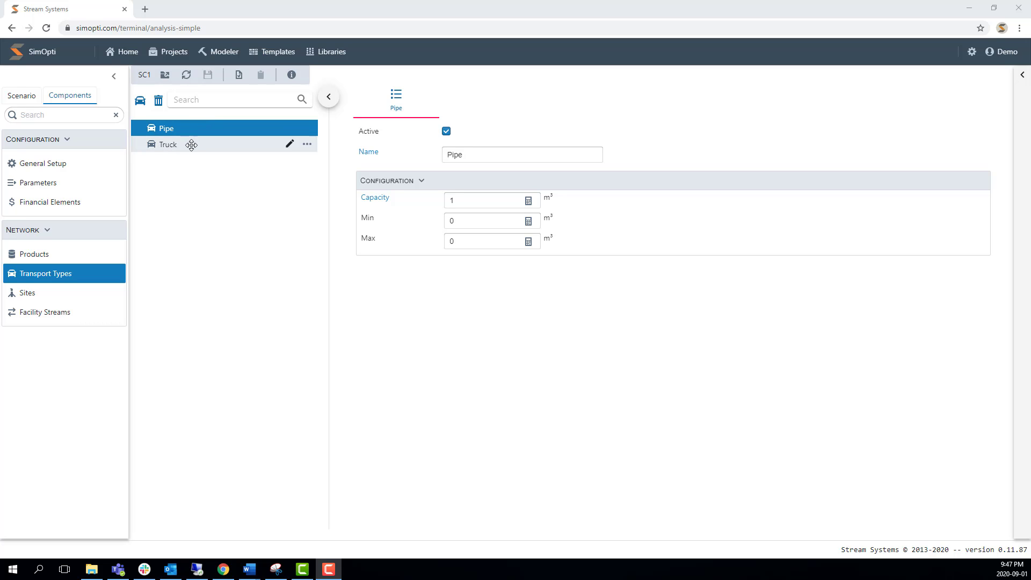
left_click(191, 145)
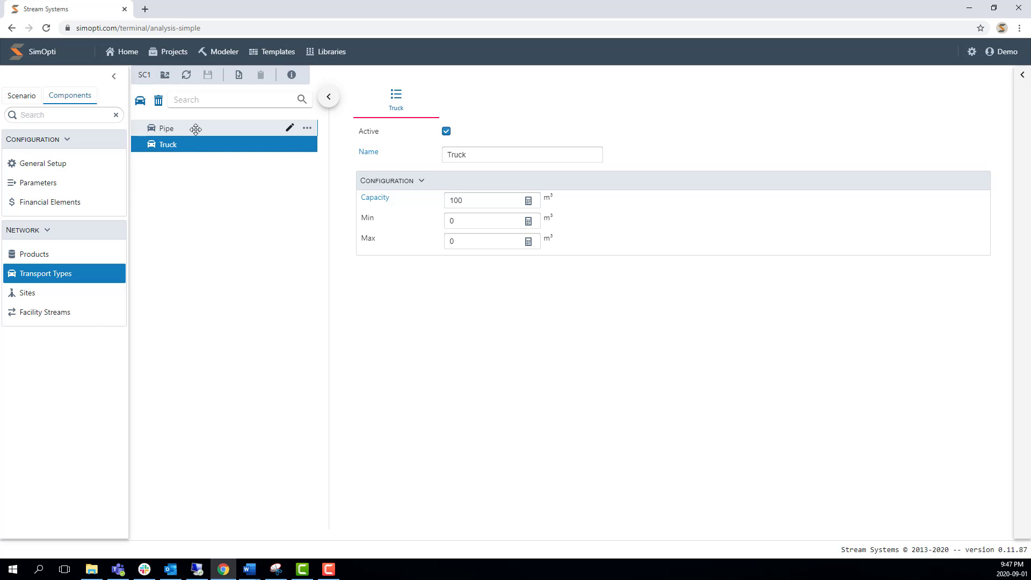
left_click(196, 129)
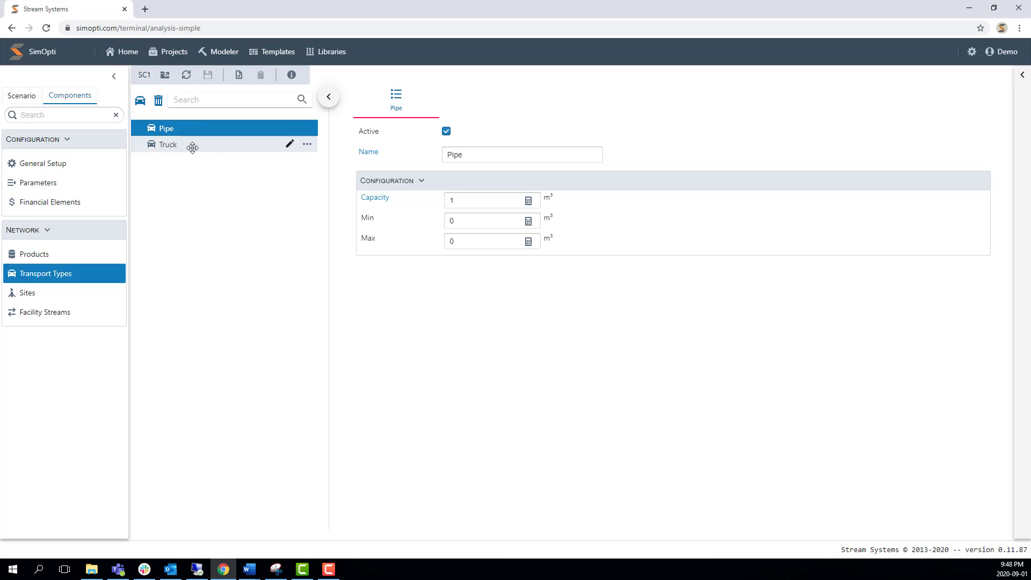
left_click(193, 145)
left_click(204, 129)
left_click(202, 144)
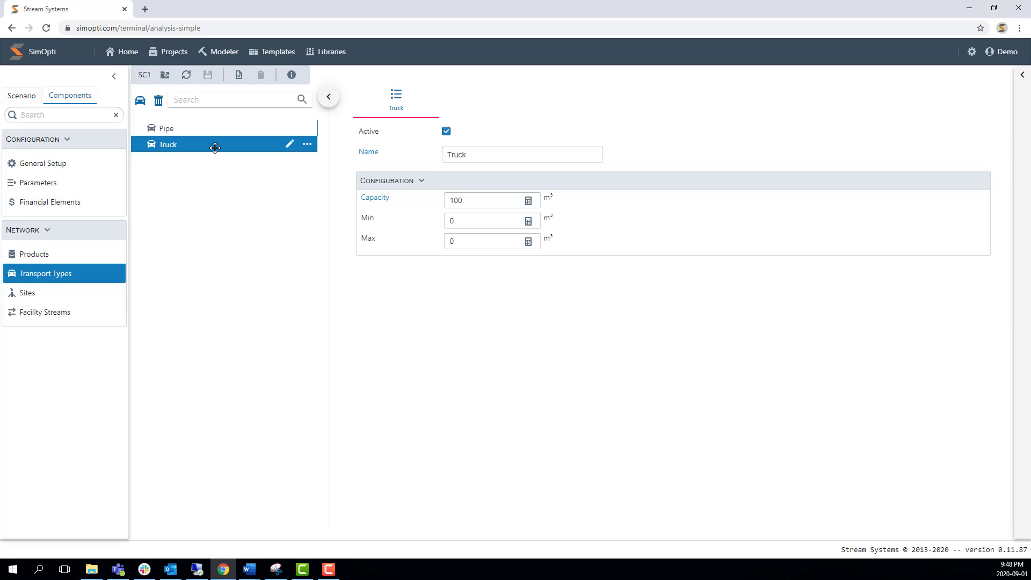
left_click(485, 199)
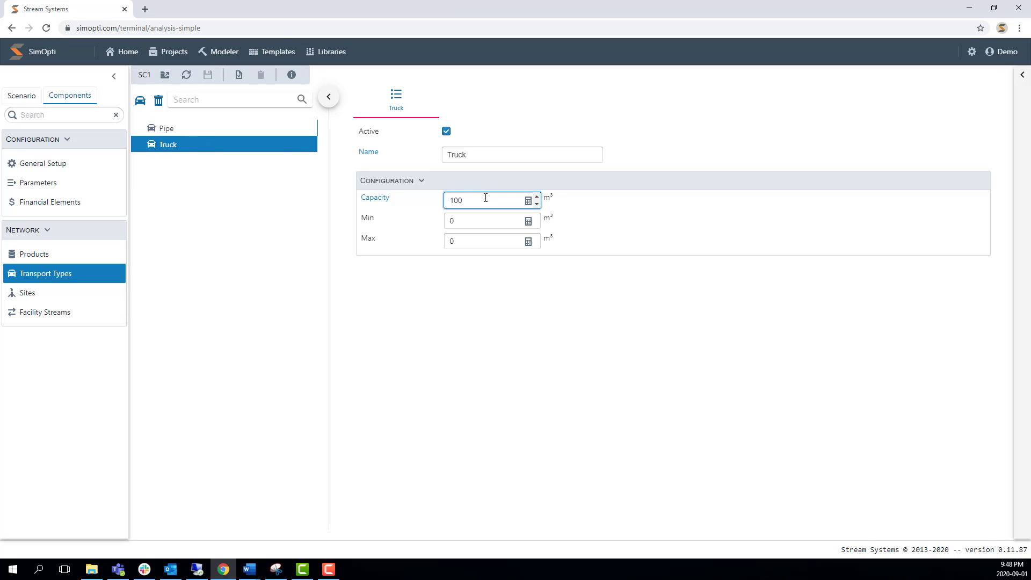
key("BackSpace")
key("BackSpace")
left_click(517, 278)
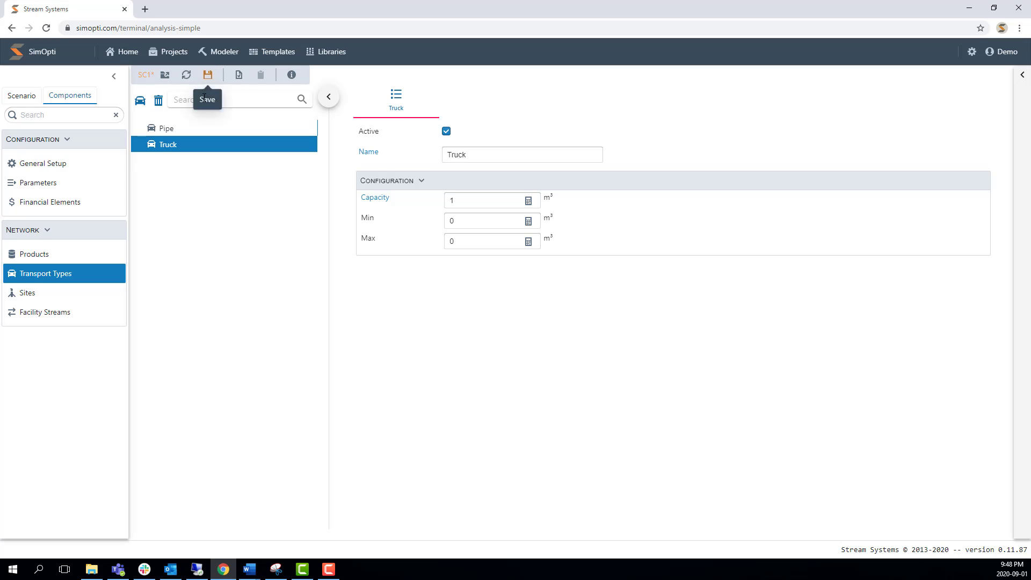
left_click(205, 79)
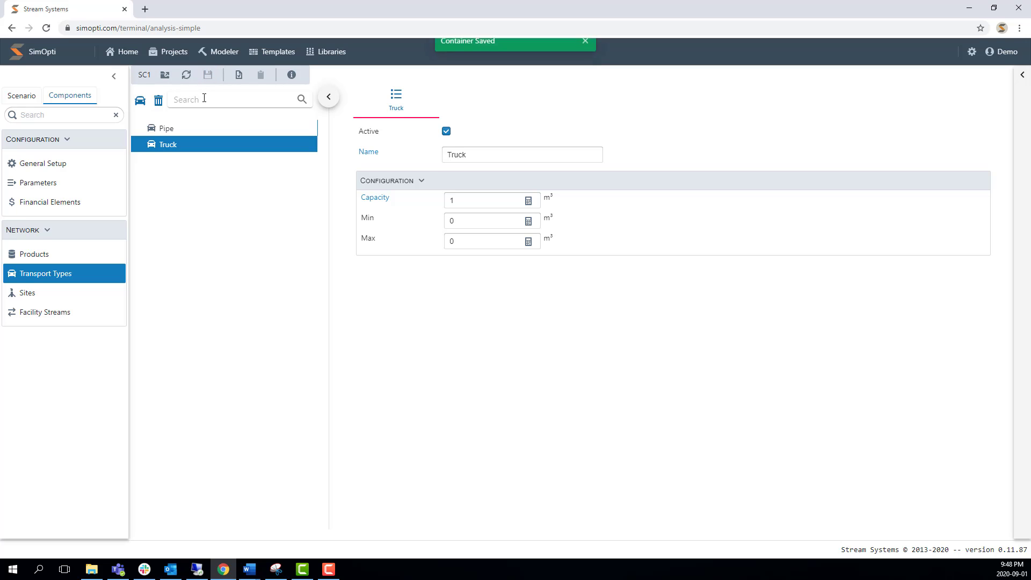
Step: Expand the network sites and rename Supply Site 1 under Supply Company as Heavy Supplier
left_click(27, 299)
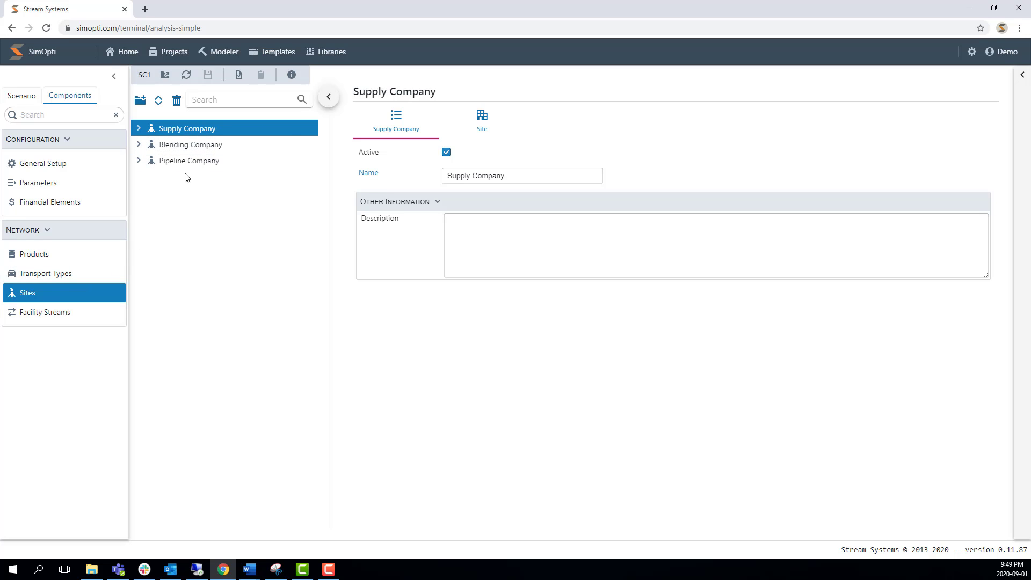
left_click(160, 102)
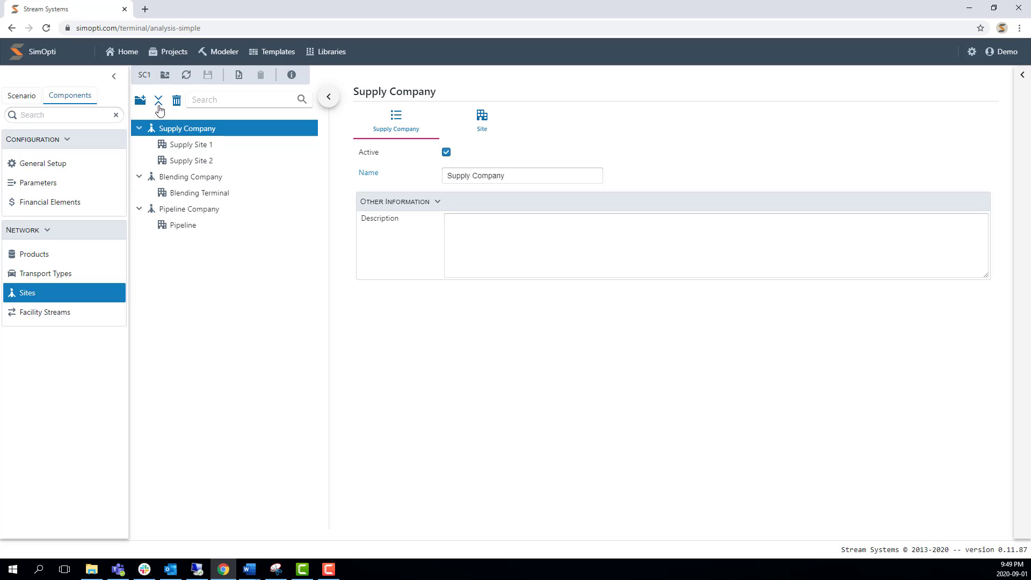
left_click(202, 143)
left_click(197, 161)
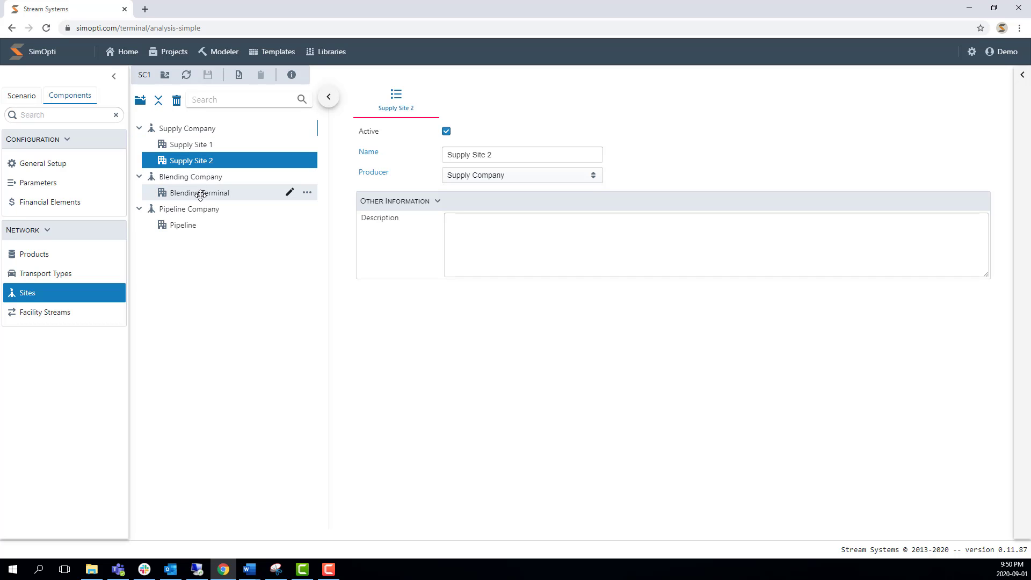
left_click(208, 143)
triple_click(483, 154)
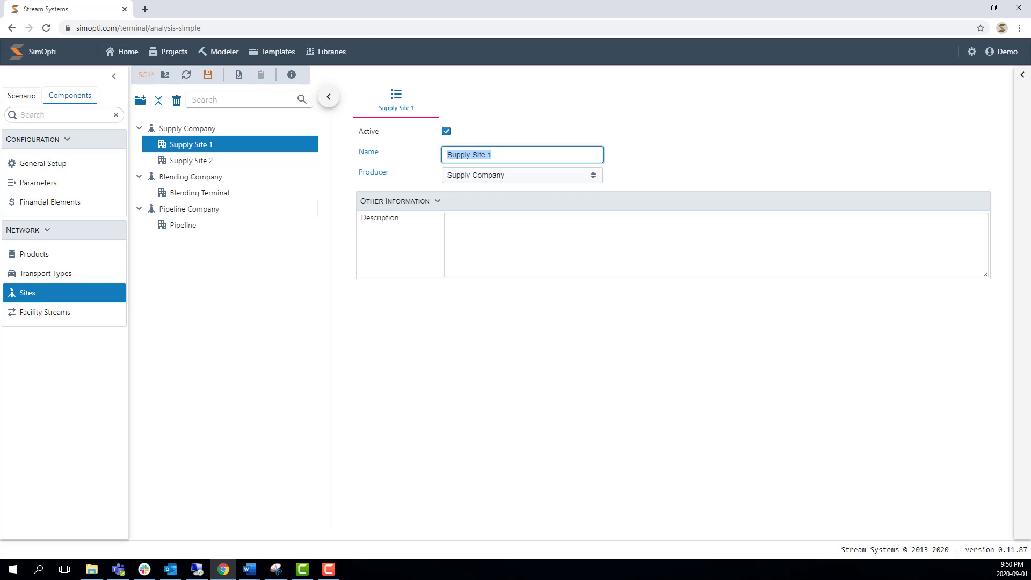
type("Heavy Supplier")
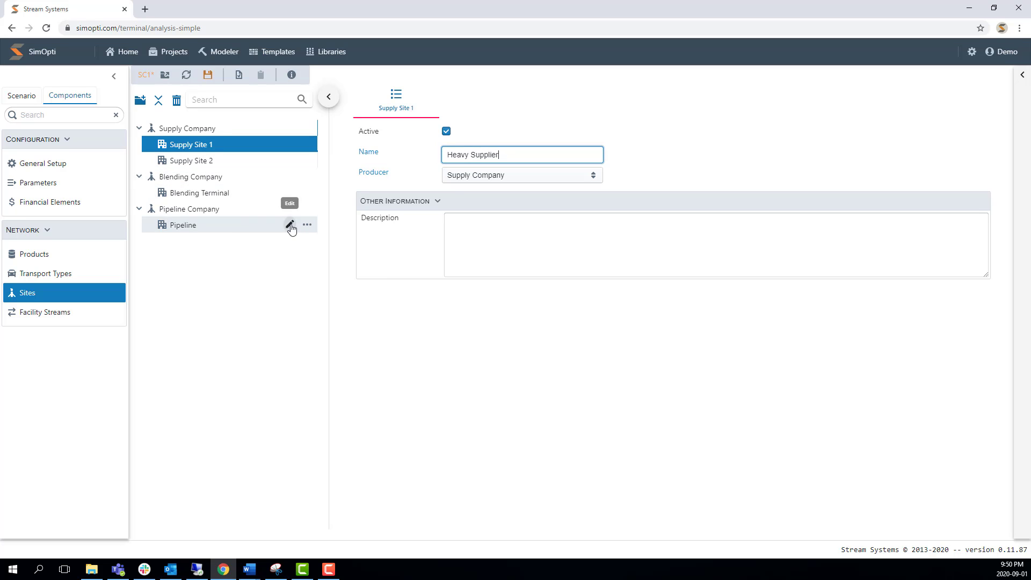
Step: Rename Supply Site 2 as Condensate Supplier and save the scenario
left_click(240, 163)
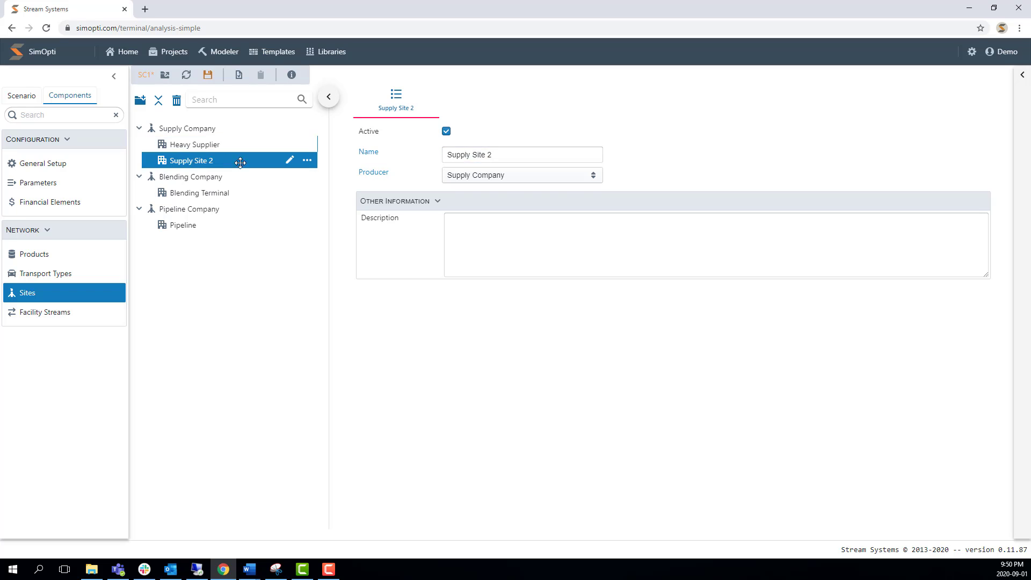
triple_click(488, 152)
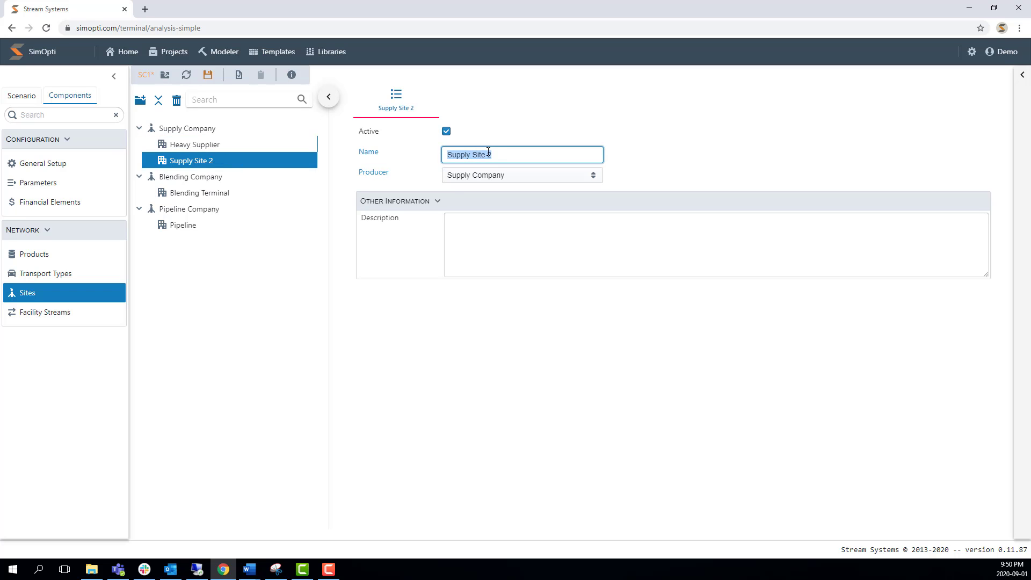
type("Condensate Supplier")
left_click(478, 226)
left_click(424, 329)
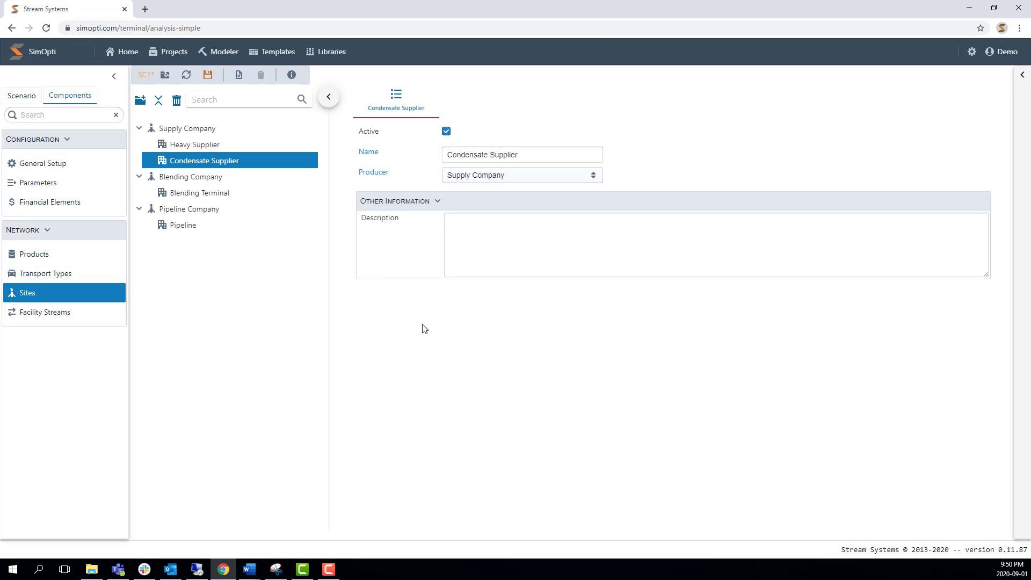
left_click(208, 77)
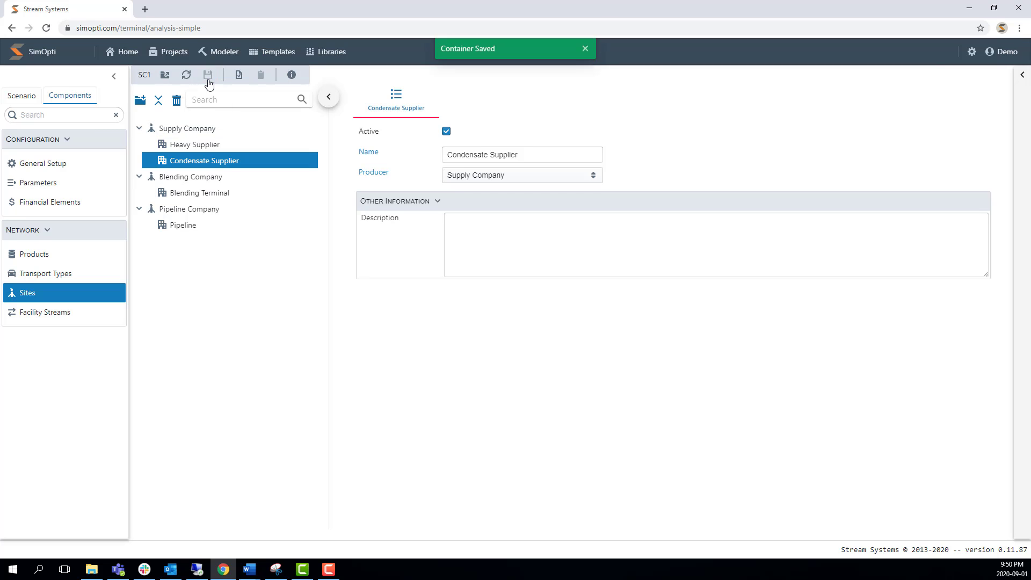
Step: Examine the Stream Out facility stream and the available options for its from site, destination site and transport type
left_click(72, 318)
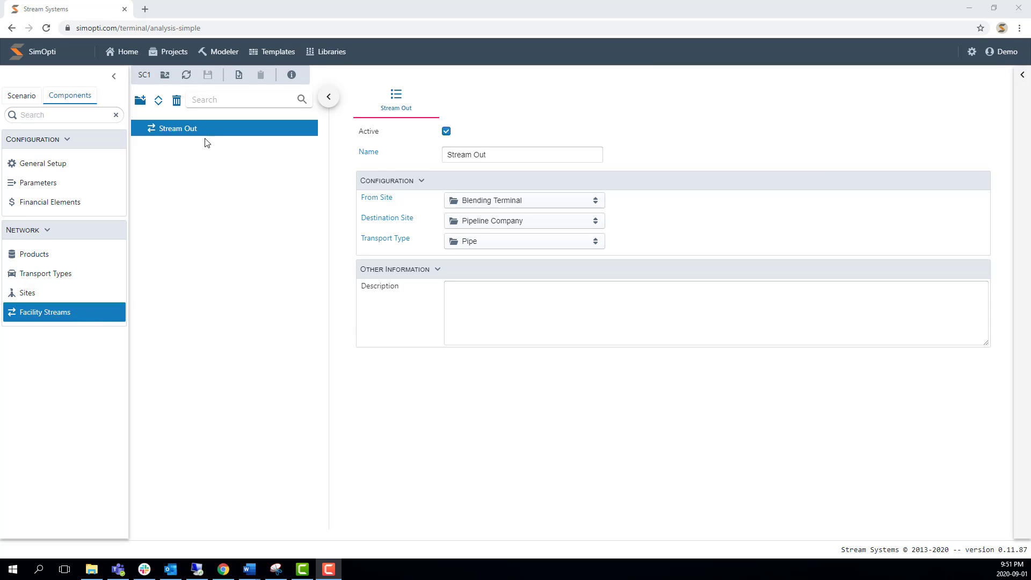
mouse_move(209, 135)
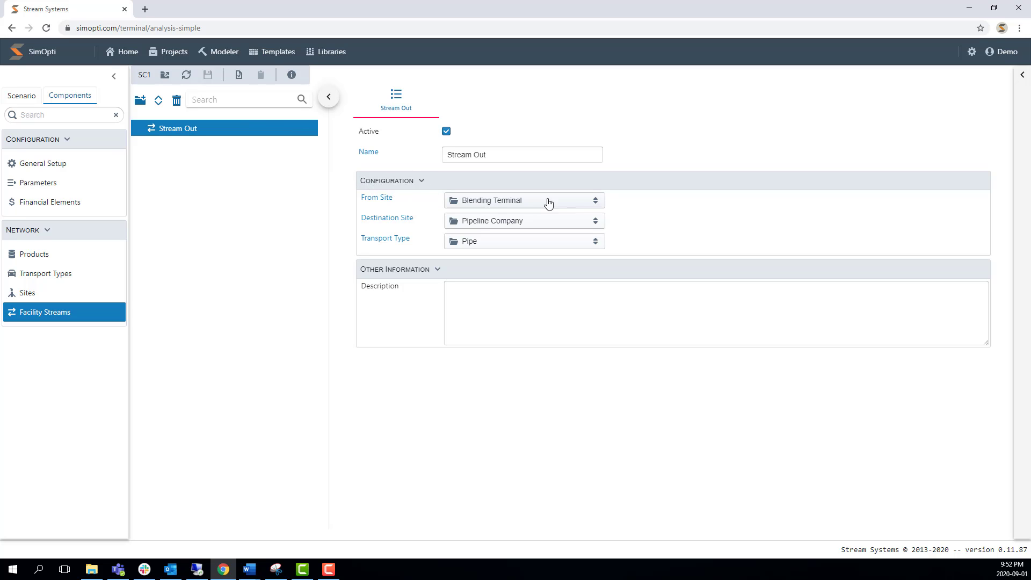
left_click(596, 202)
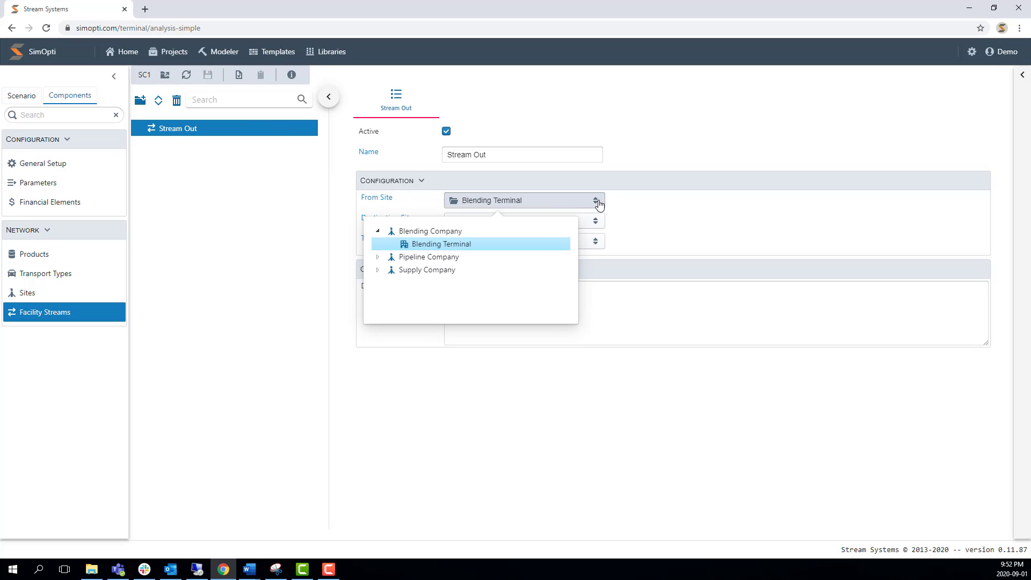
left_click(597, 202)
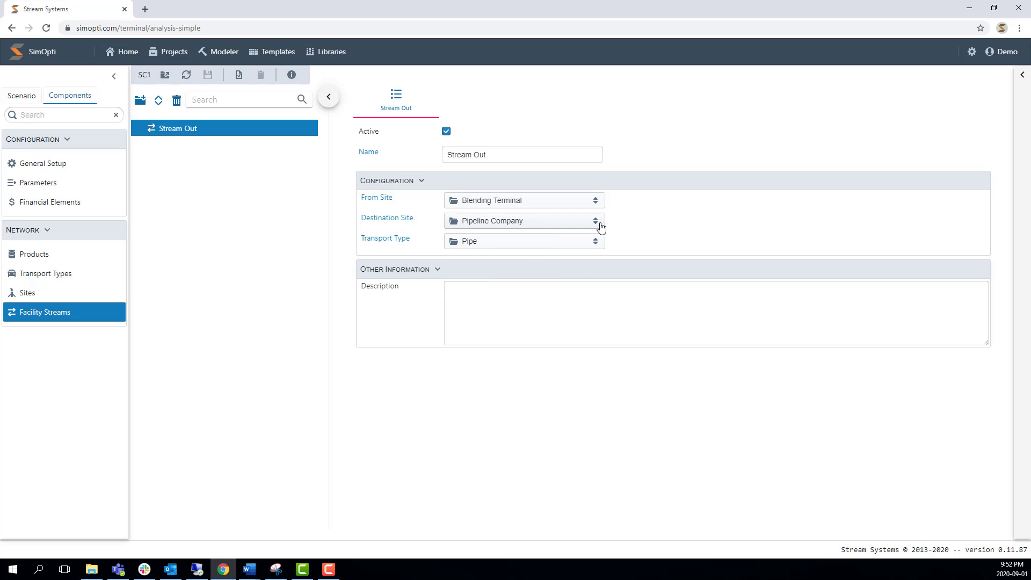
left_click(596, 222)
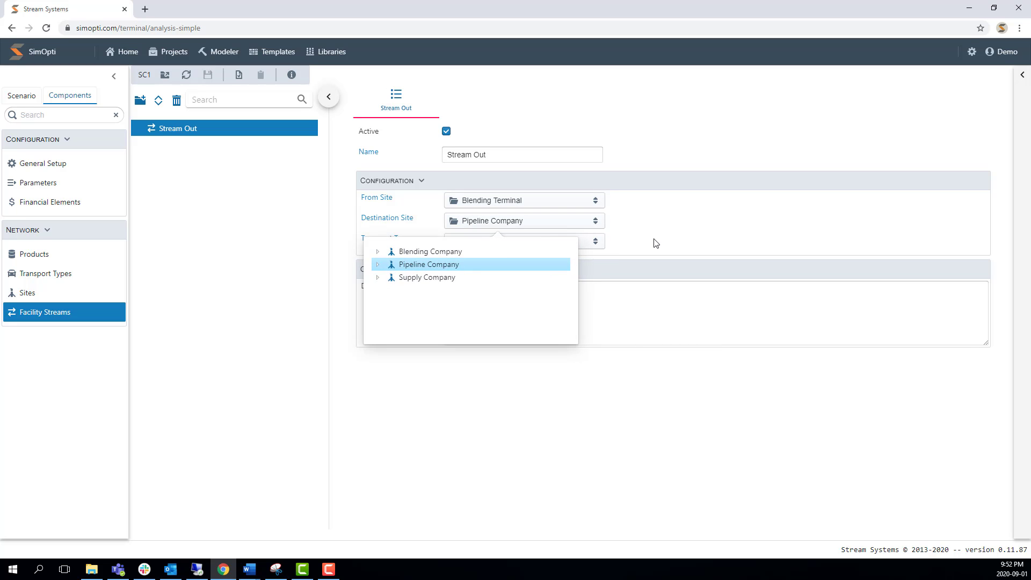
left_click(601, 243)
left_click(591, 243)
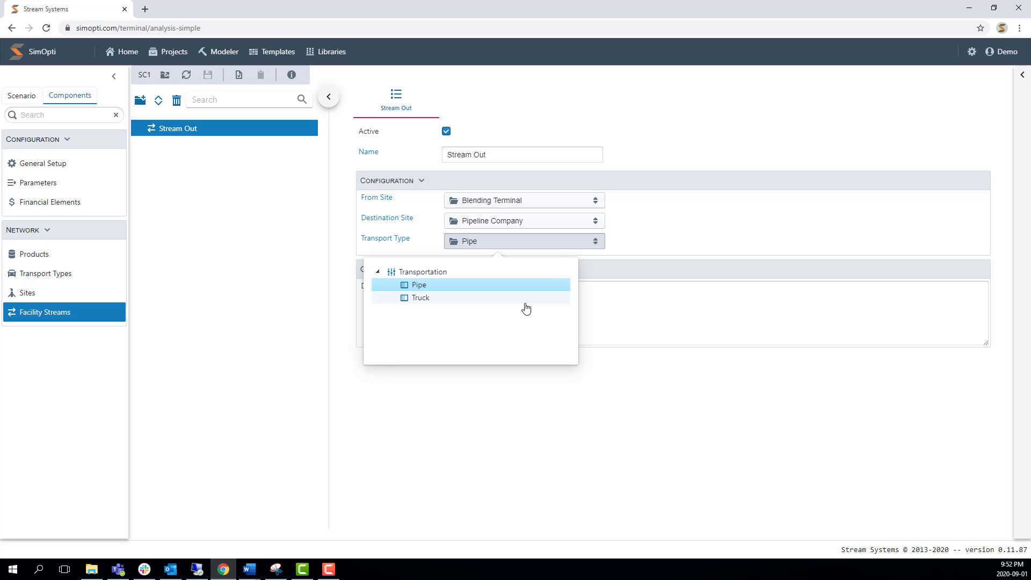
left_click(597, 242)
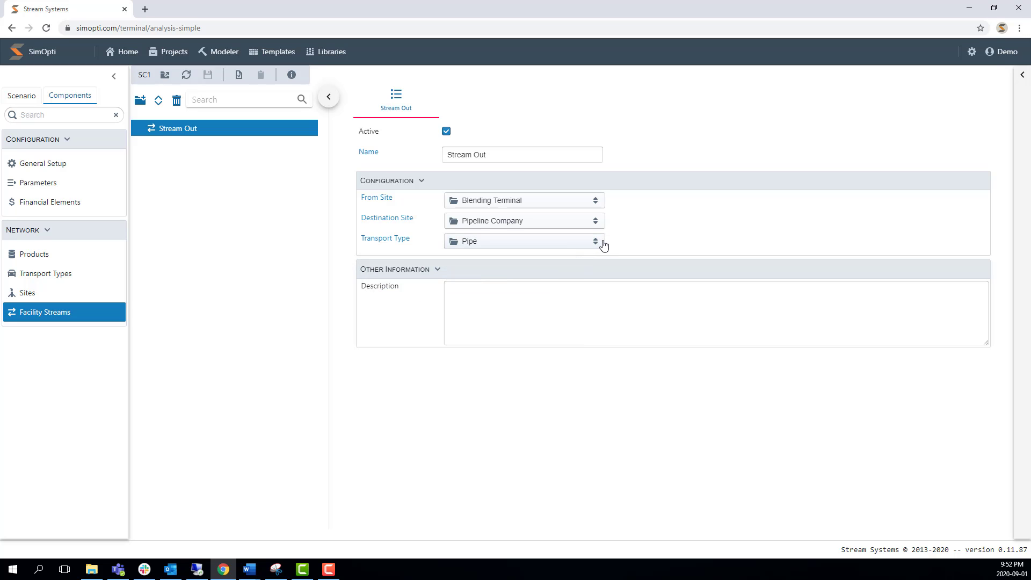